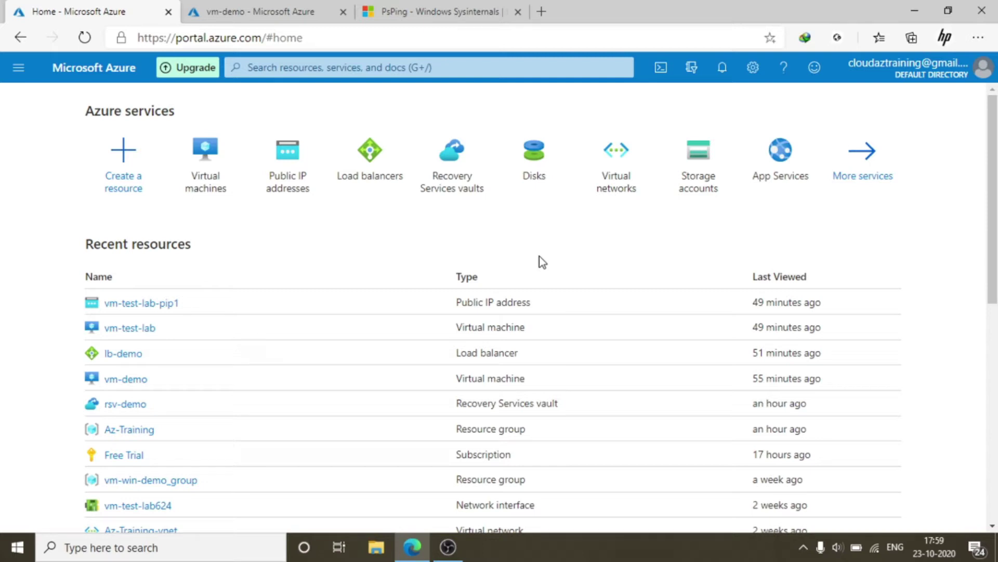
# Open the Virtual machines service from the Azure Home page
pyautogui.click(209, 152)
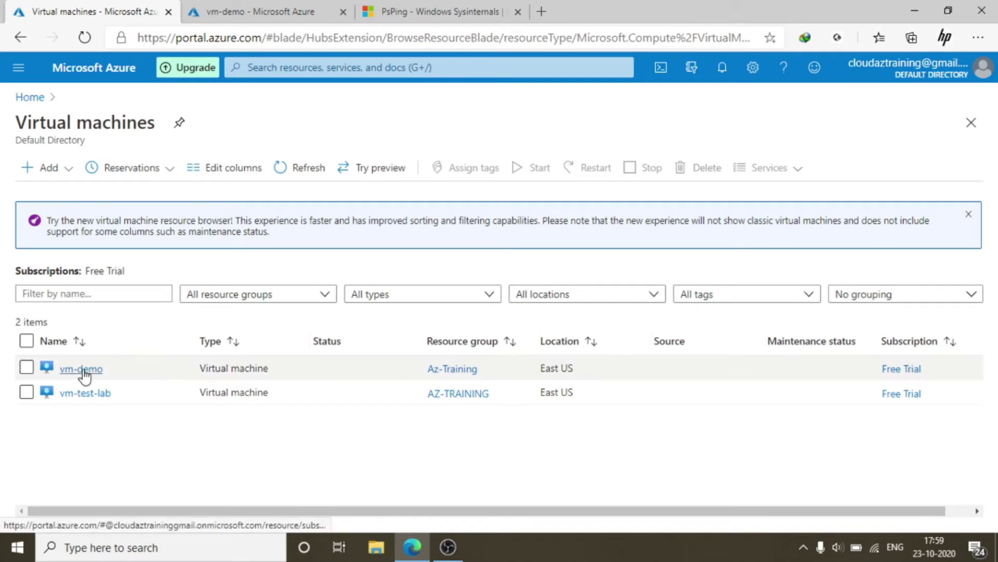
# Open vm-demo and copy its public IP address 40.87.99.133
pyautogui.click(82, 369)
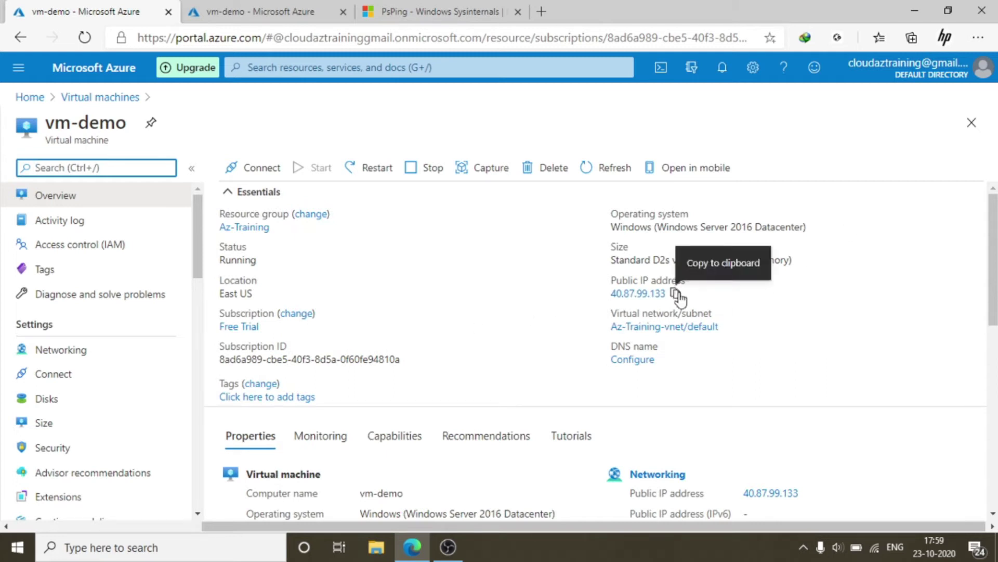
pyautogui.click(676, 293)
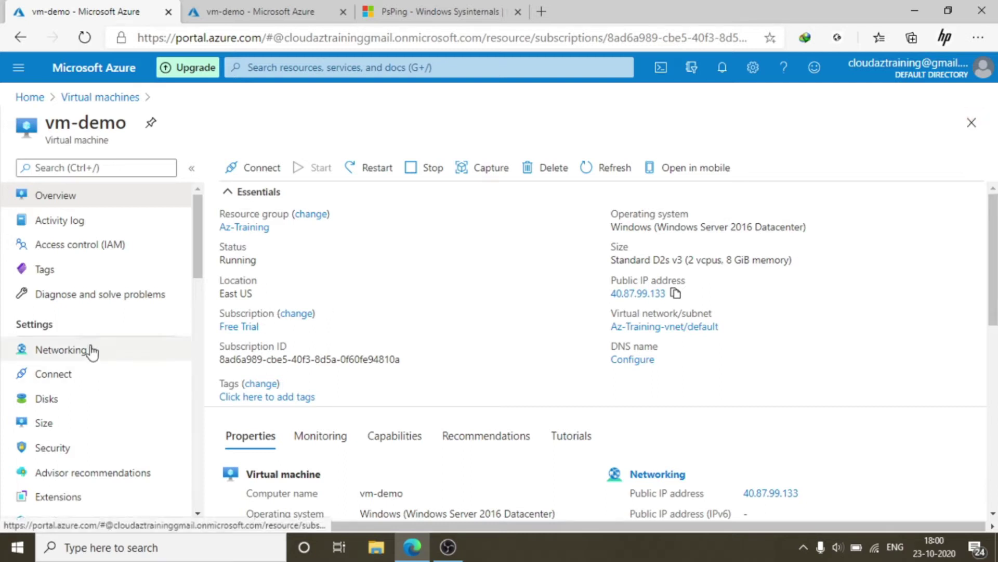
pyautogui.scroll(-4, 92, 353)
pyautogui.scroll(-3, 102, 423)
pyautogui.click(84, 405)
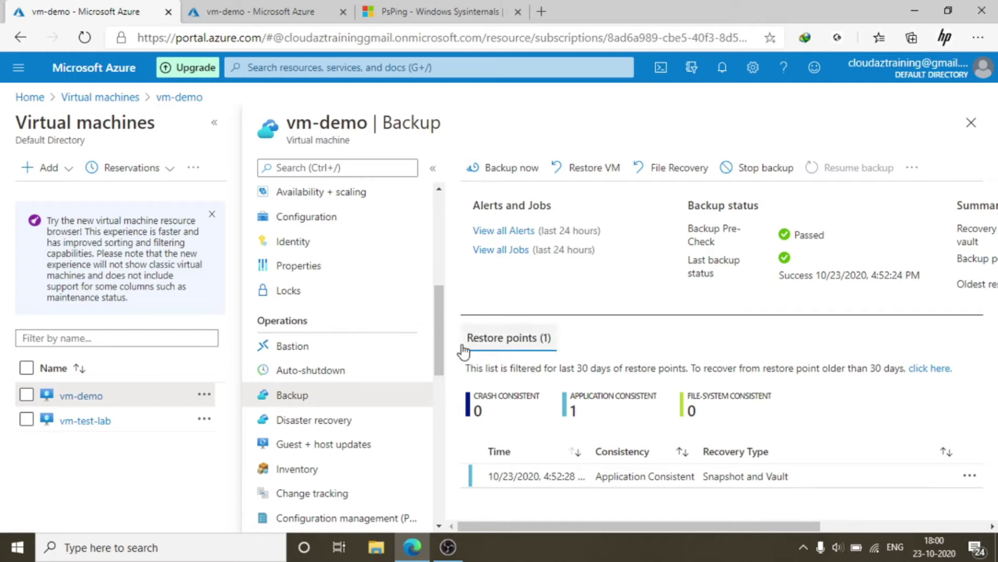
pyautogui.click(438, 190)
pyautogui.scroll(4, 439, 197)
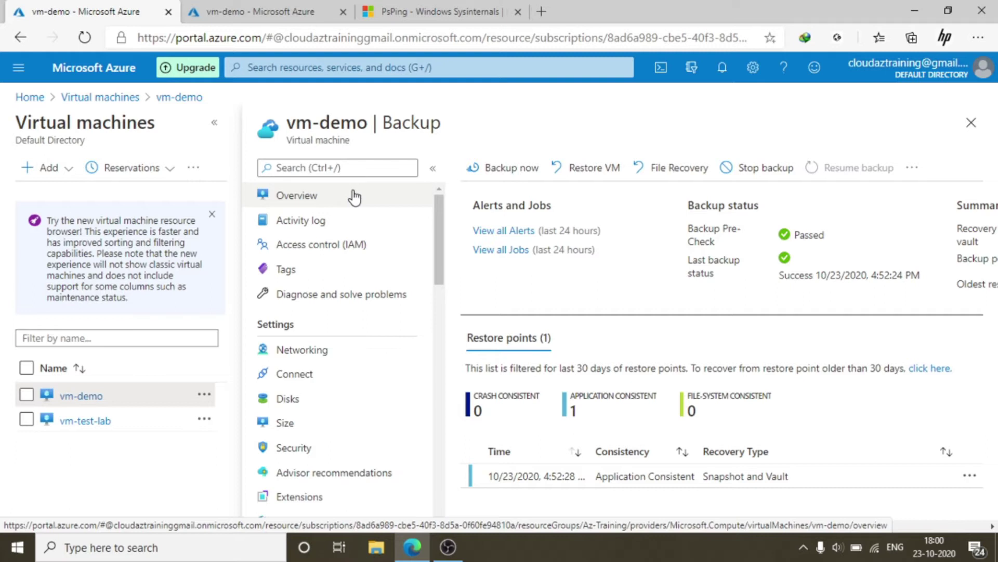
pyautogui.click(355, 197)
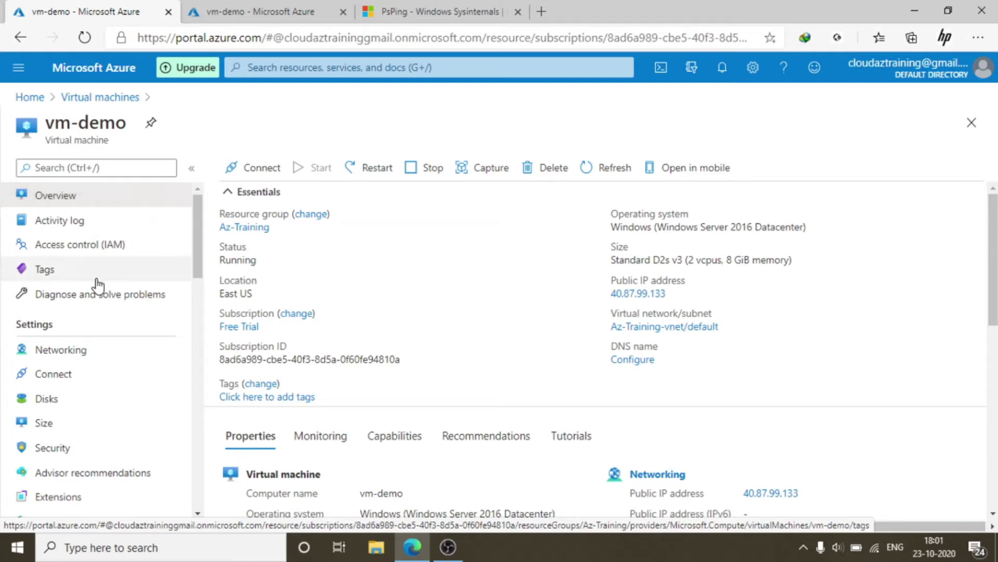
# Reopen vm-demo from the Virtual machines list and go to its Backup page
pyautogui.click(94, 96)
pyautogui.click(85, 369)
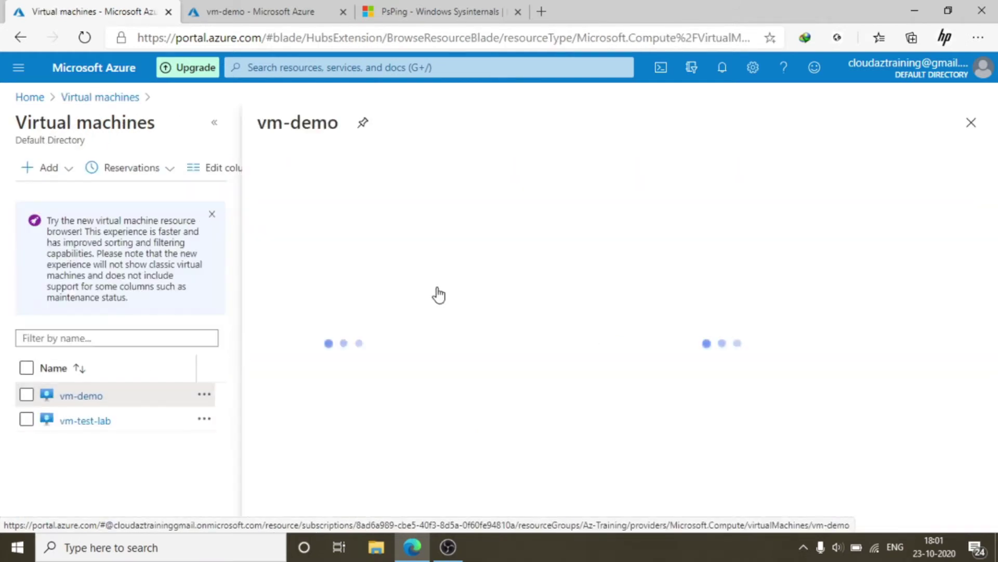
pyautogui.scroll(-3, 165, 378)
pyautogui.scroll(-4, 165, 378)
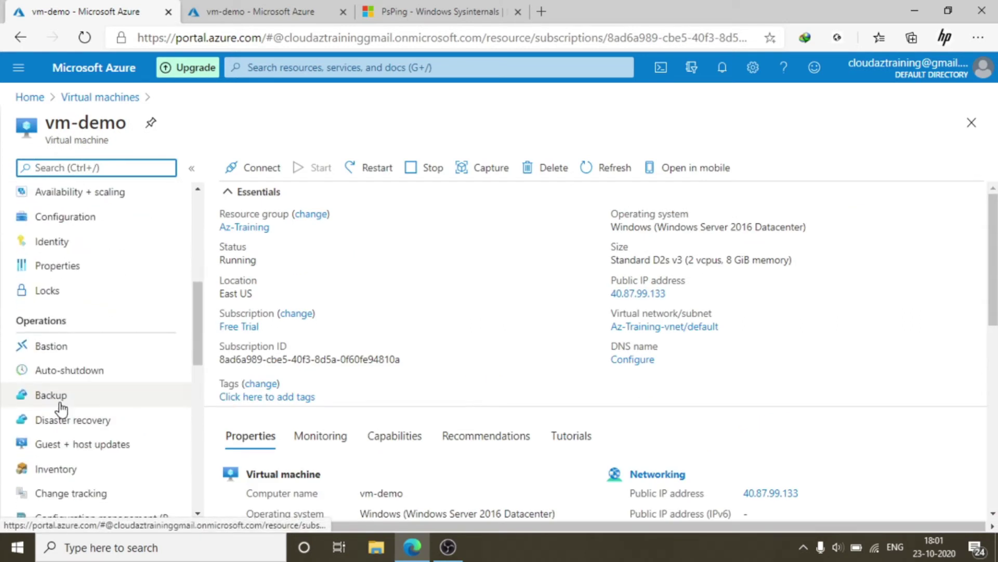
pyautogui.click(60, 403)
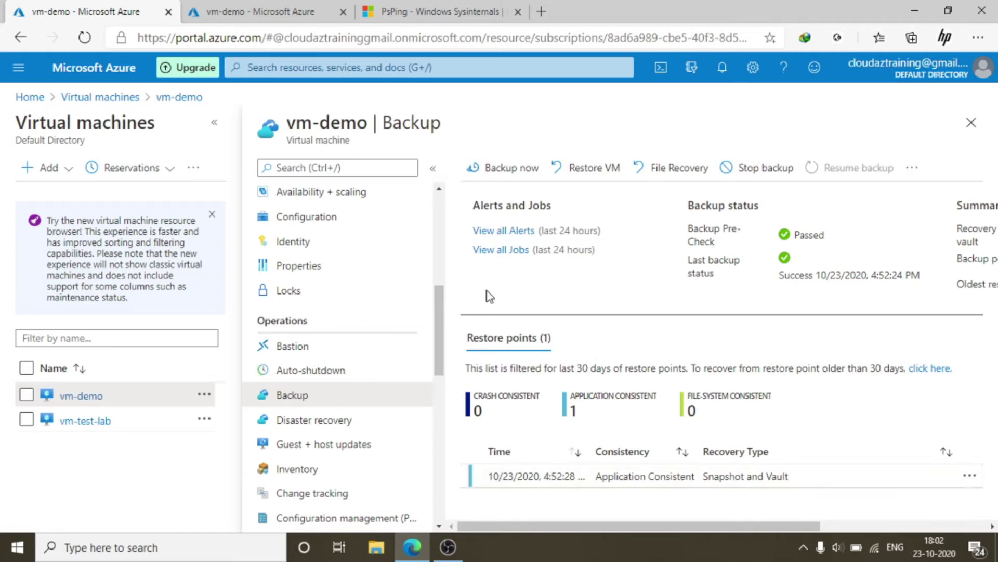
pyautogui.scroll(5, 397, 352)
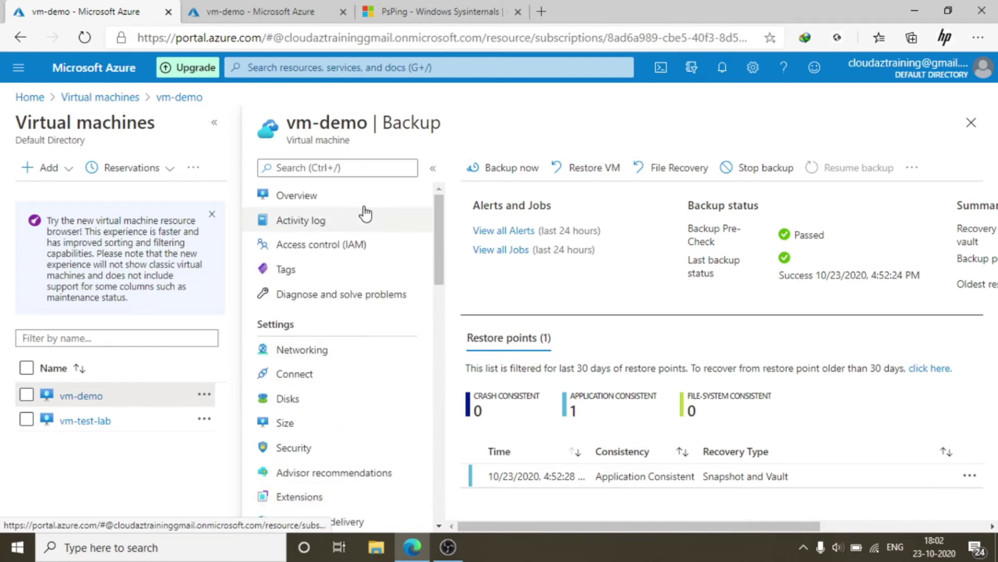
pyautogui.click(364, 203)
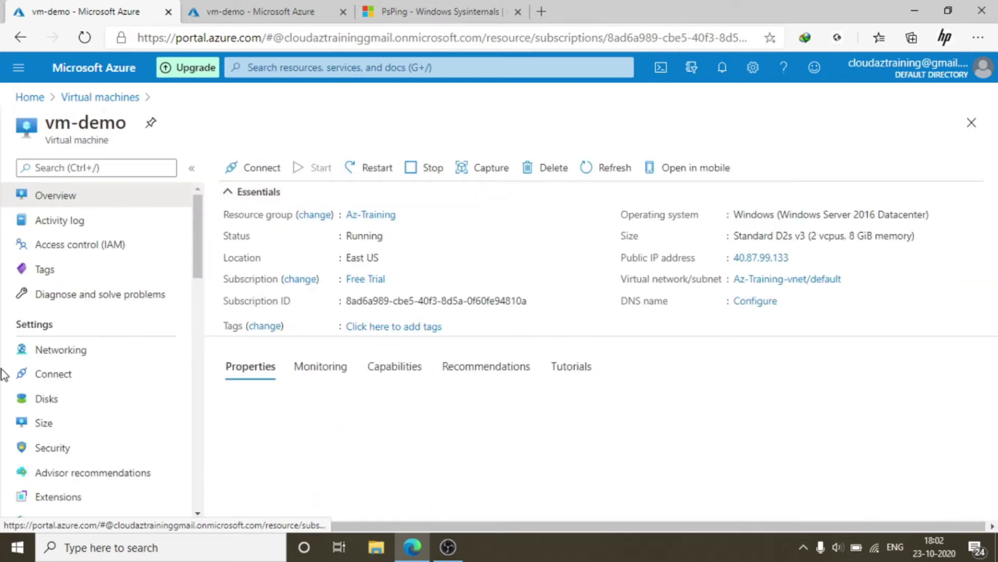
pyautogui.scroll(-2, 130, 375)
pyautogui.scroll(-3, 101, 435)
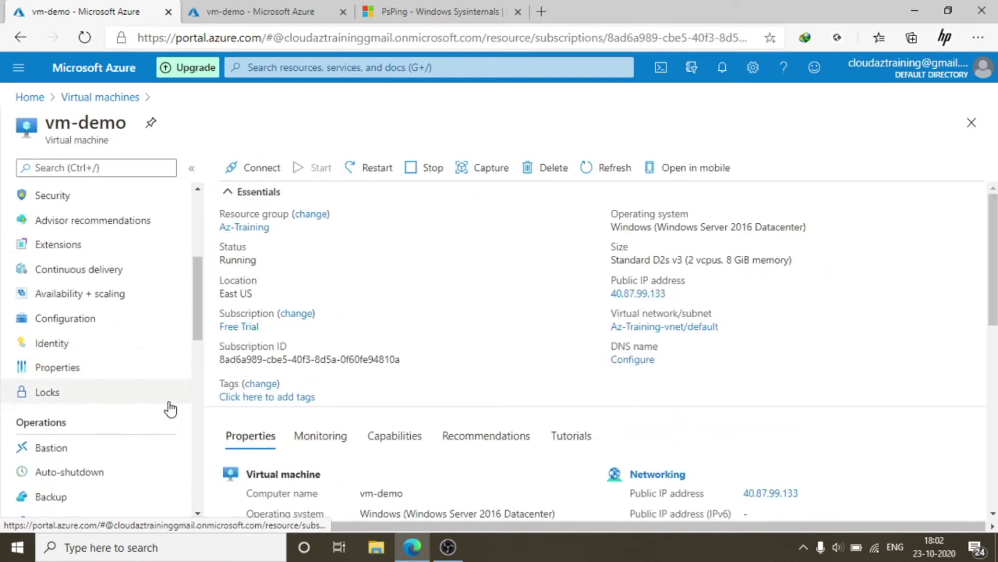
pyautogui.scroll(-1, 90, 477)
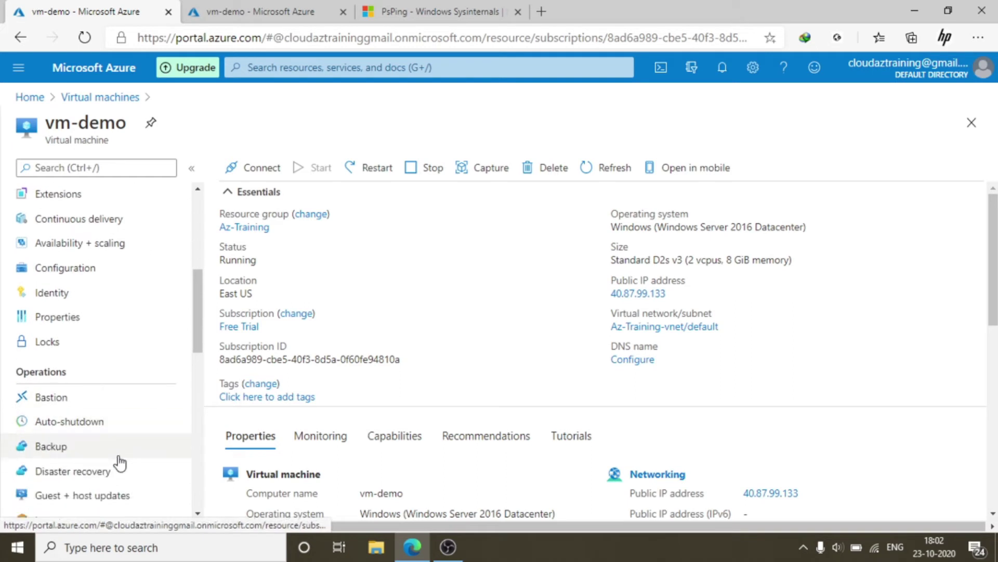
pyautogui.click(78, 454)
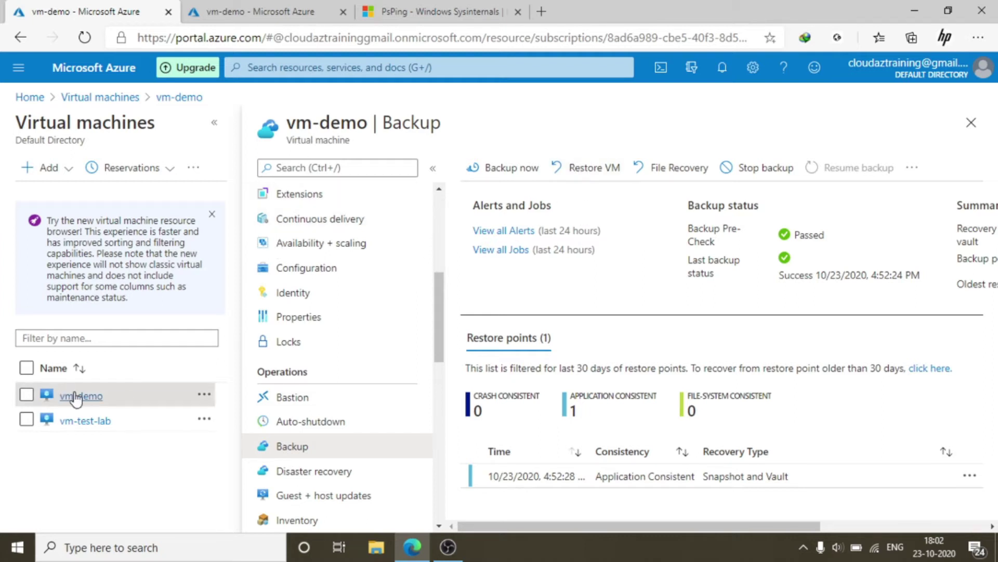
pyautogui.click(180, 99)
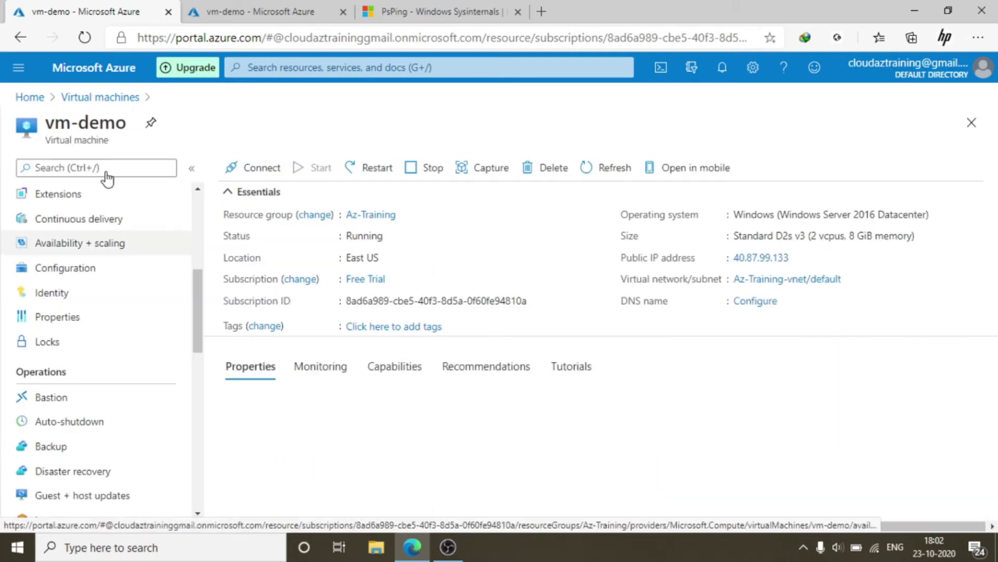
pyautogui.click(105, 98)
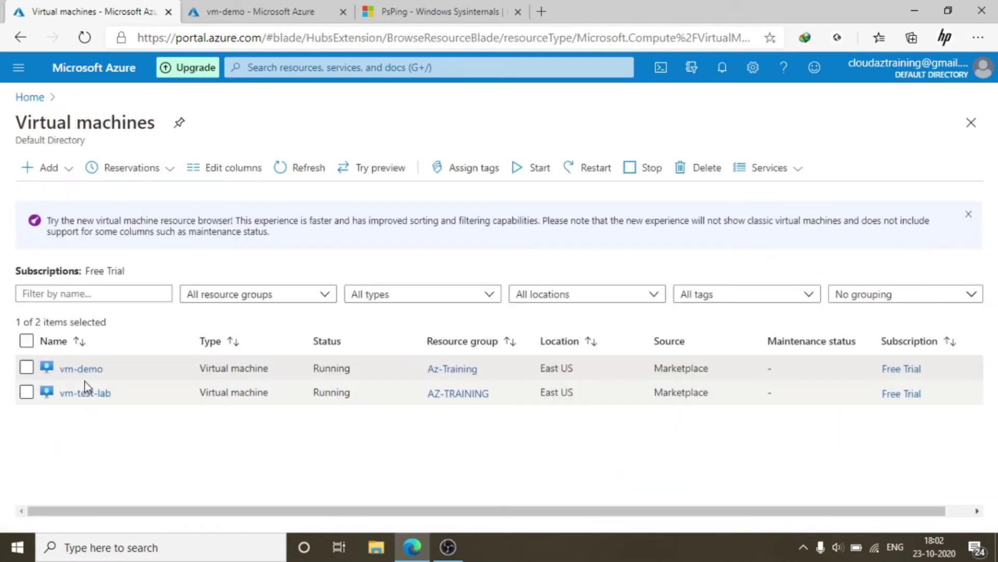
pyautogui.click(81, 368)
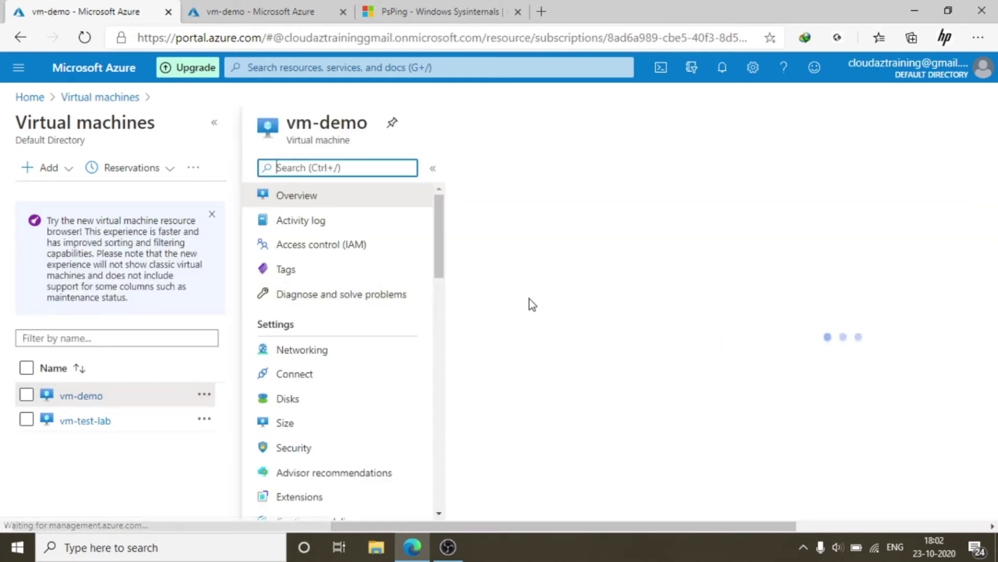
pyautogui.scroll(-5, 130, 388)
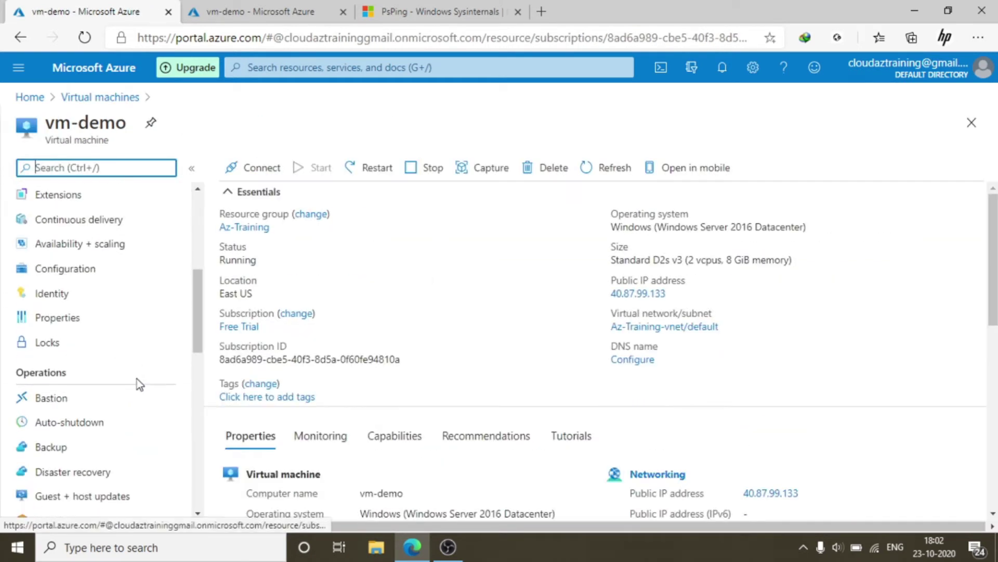
pyautogui.scroll(-2, 94, 436)
pyautogui.click(56, 346)
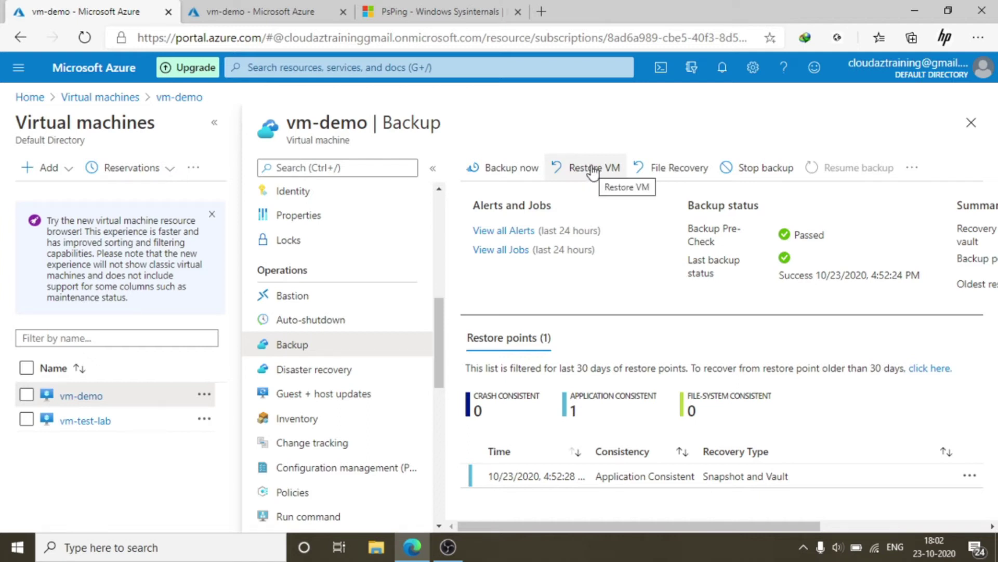
# Start Restore VM for vm-demo using the 10/23/2020, 4:52:28 PM restore point
pyautogui.click(592, 170)
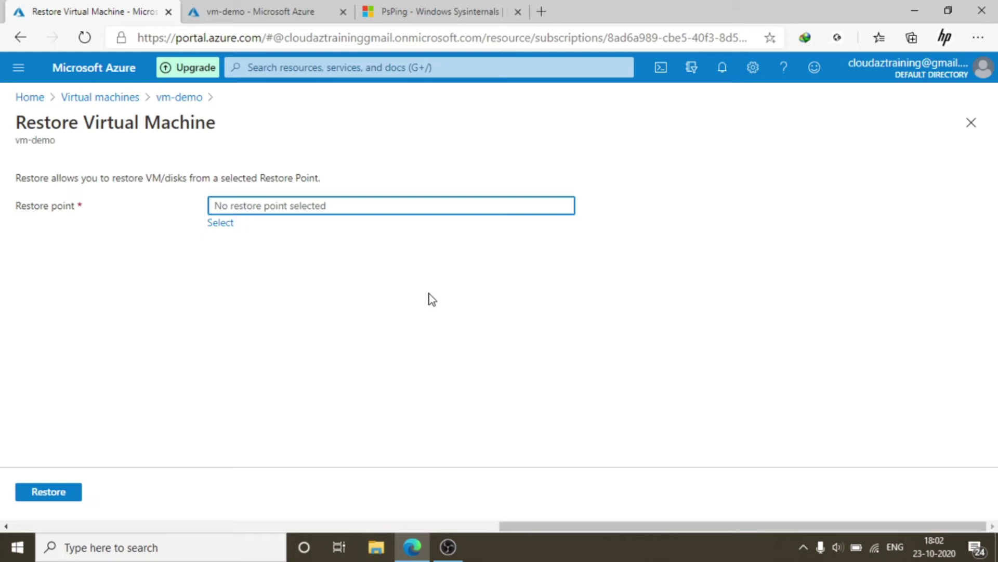
pyautogui.click(223, 225)
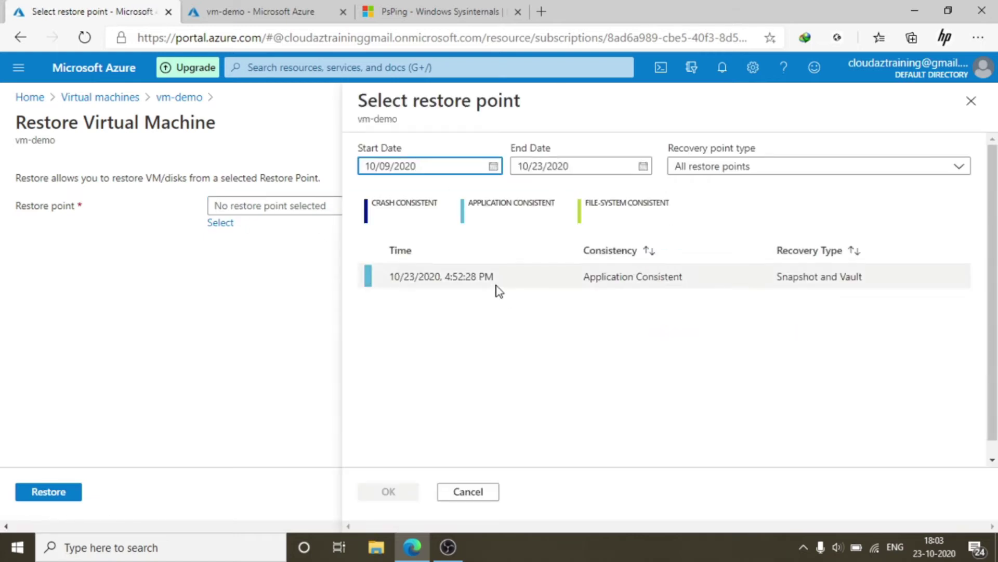
pyautogui.click(522, 284)
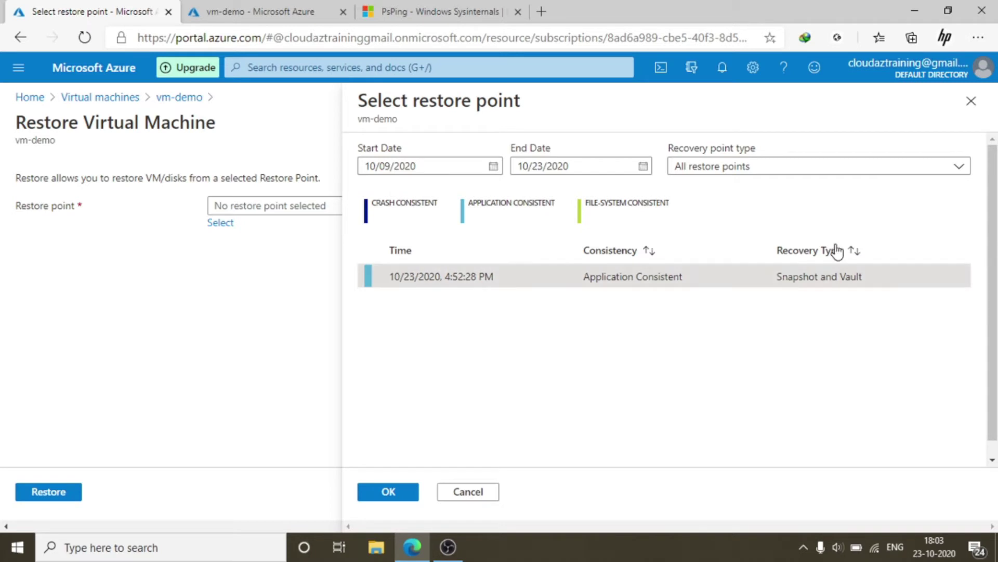
pyautogui.click(383, 494)
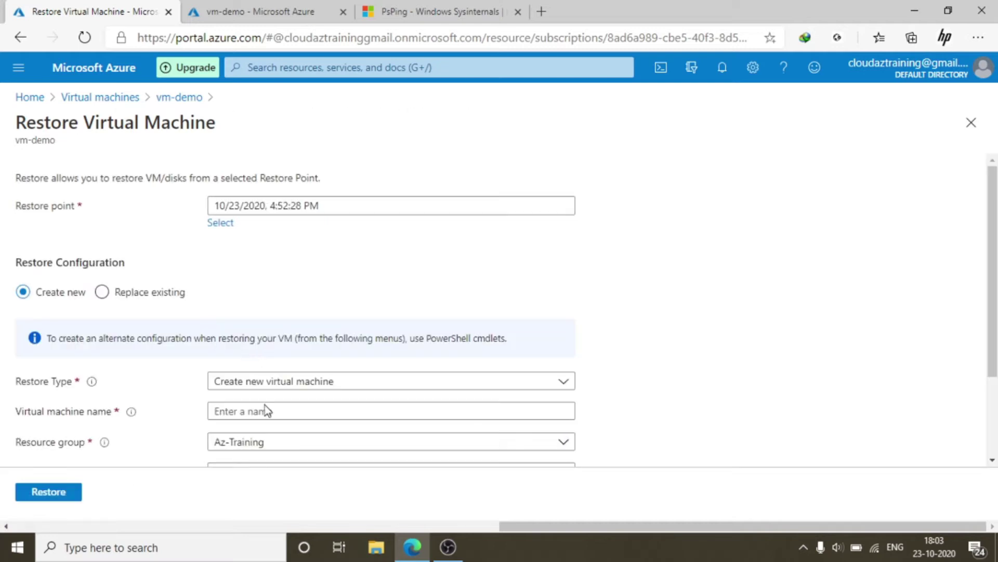
# Set the restore configuration to Create new rather than replacing existing disks
pyautogui.scroll(-3, 645, 276)
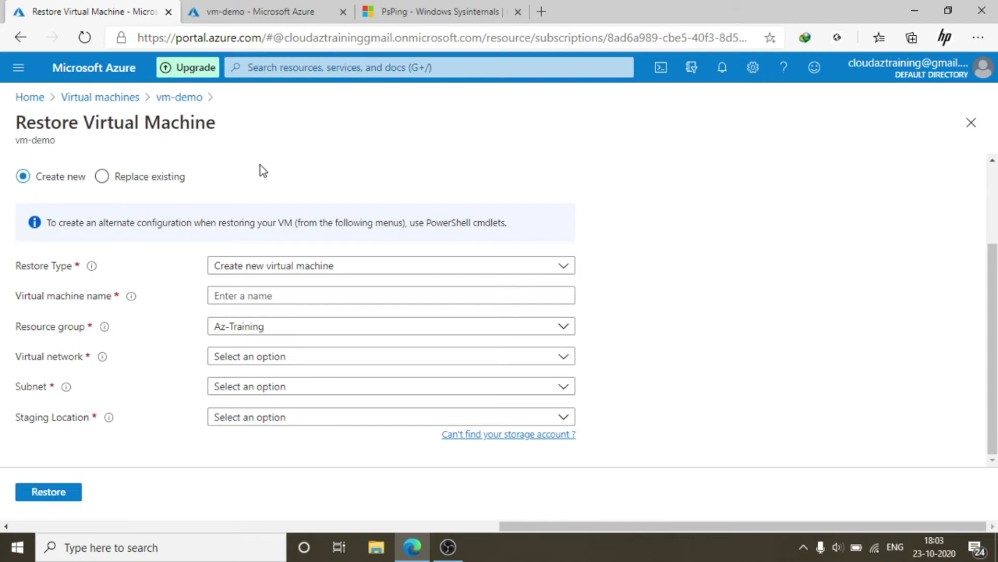
pyautogui.scroll(2, 260, 166)
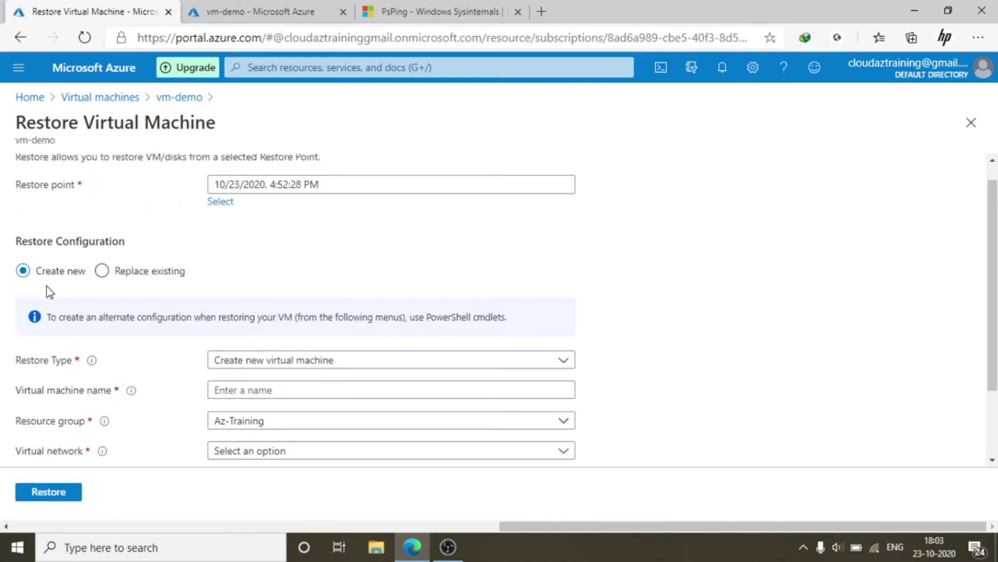
pyautogui.click(104, 270)
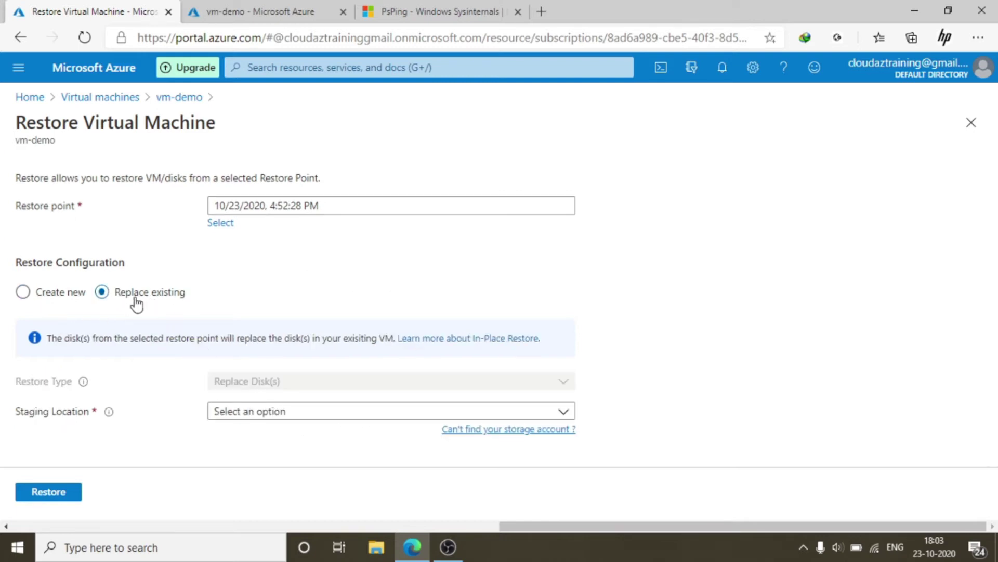
pyautogui.click(315, 413)
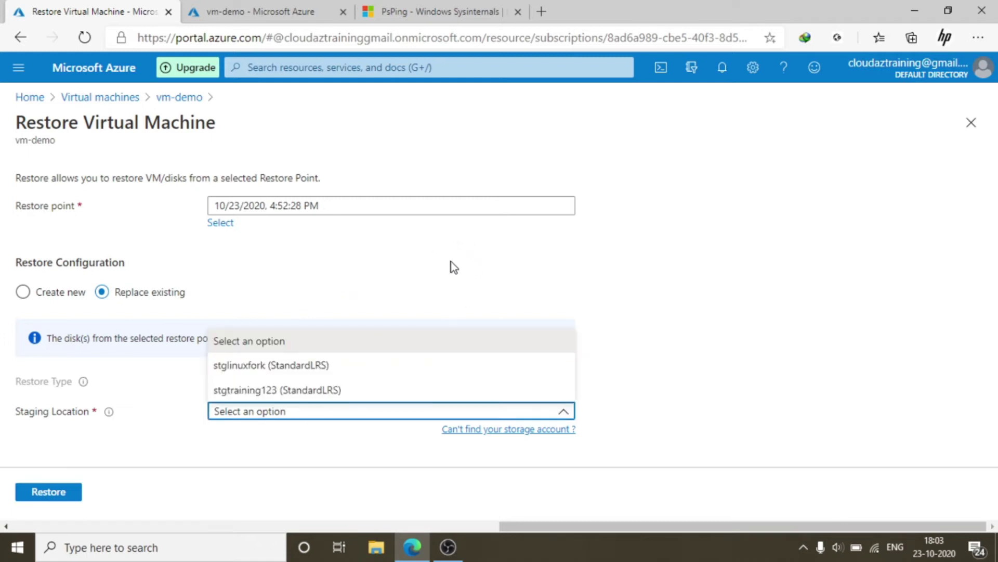
pyautogui.click(603, 267)
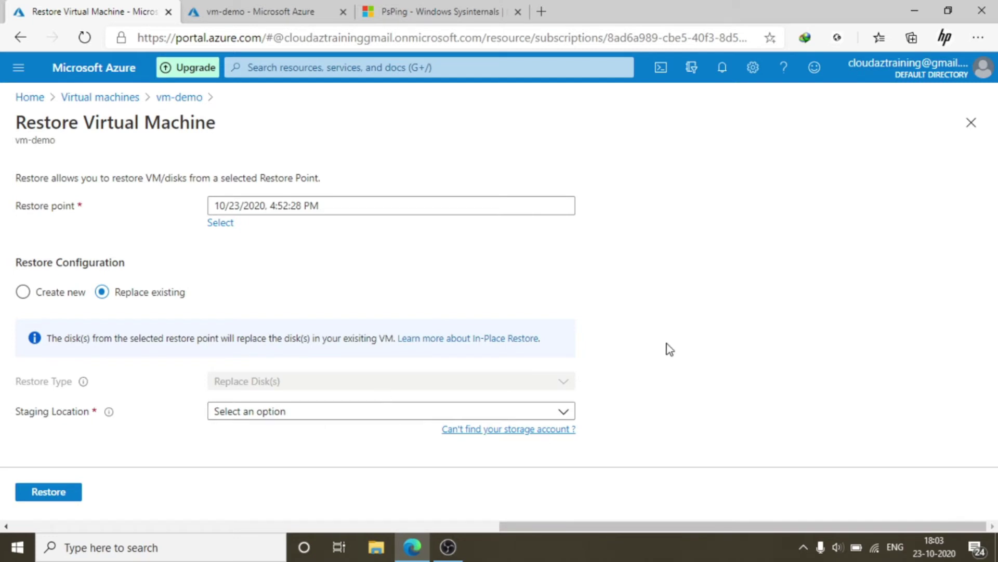
pyautogui.click(23, 293)
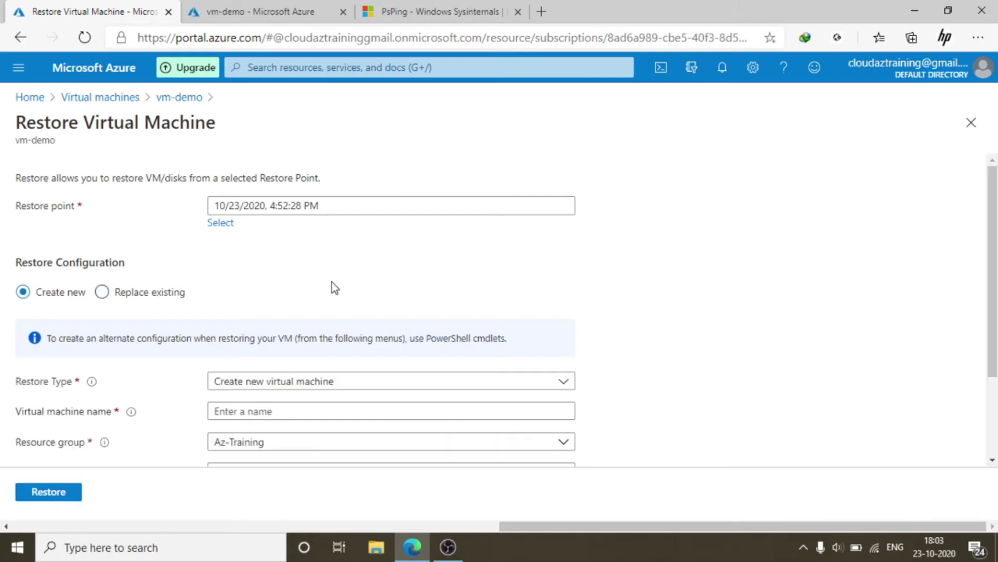
# Keep restore type Create new virtual machine and name it vm-demo-new
pyautogui.scroll(-3, 500, 231)
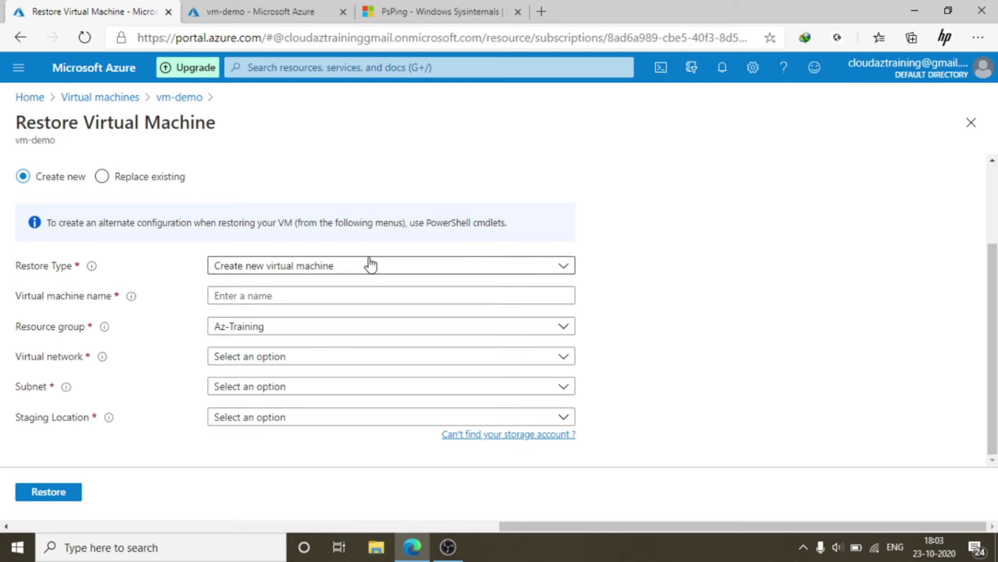
pyautogui.click(369, 264)
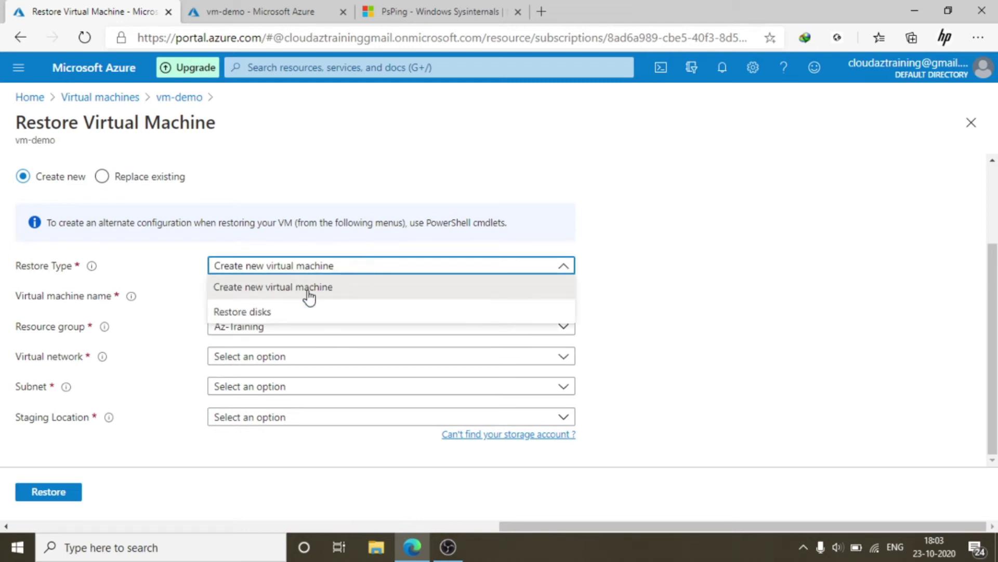
pyautogui.click(329, 289)
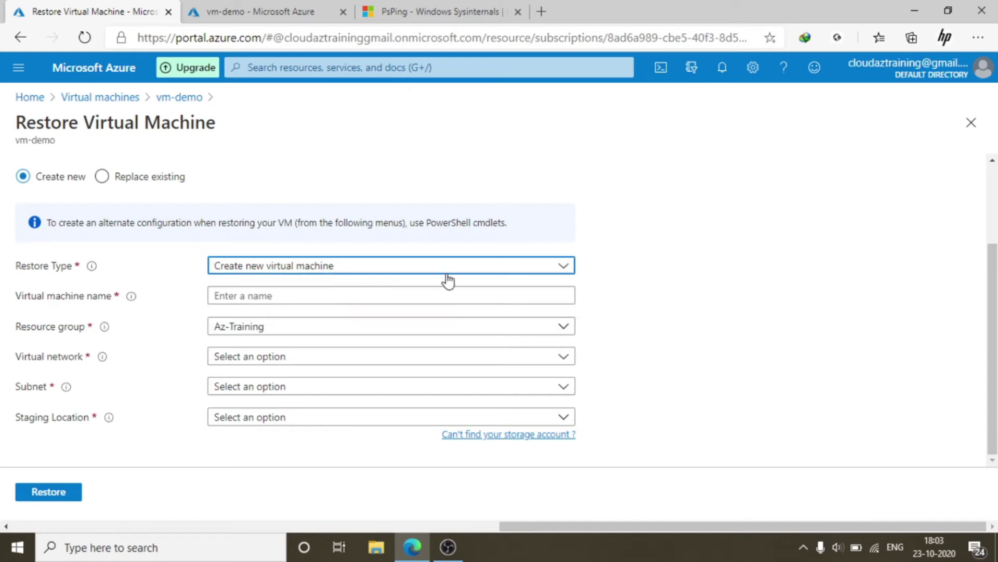
pyautogui.click(293, 294)
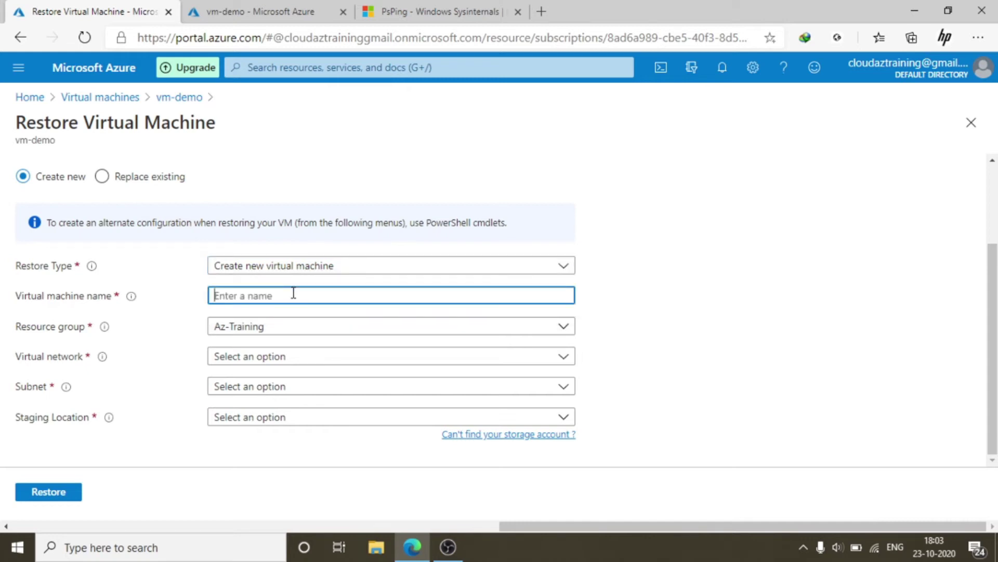
pyautogui.write('vm-demo-new')
pyautogui.click(628, 299)
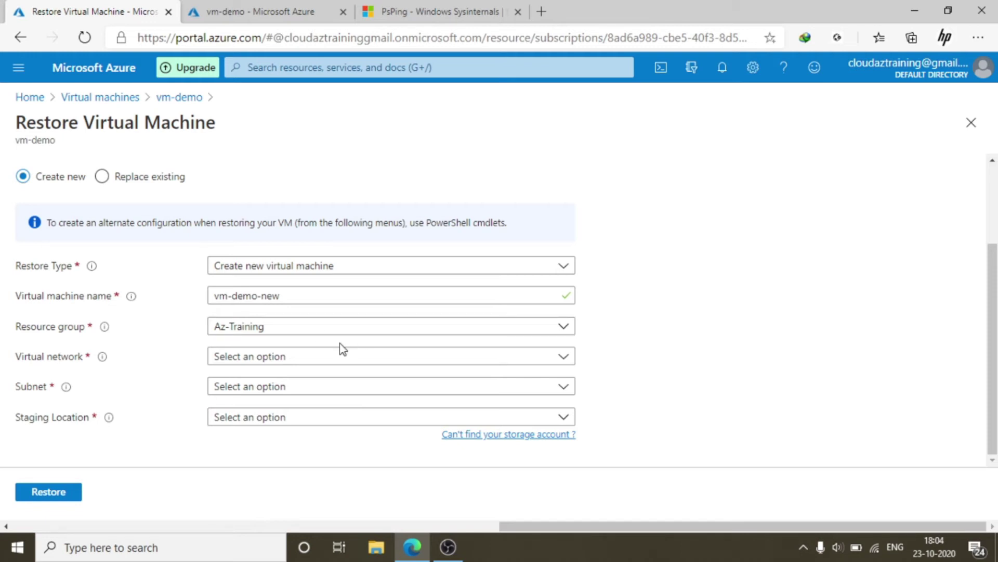
# Choose virtual network Az-Training-vnet, subnet default and staging location stglinuxfork
pyautogui.click(335, 356)
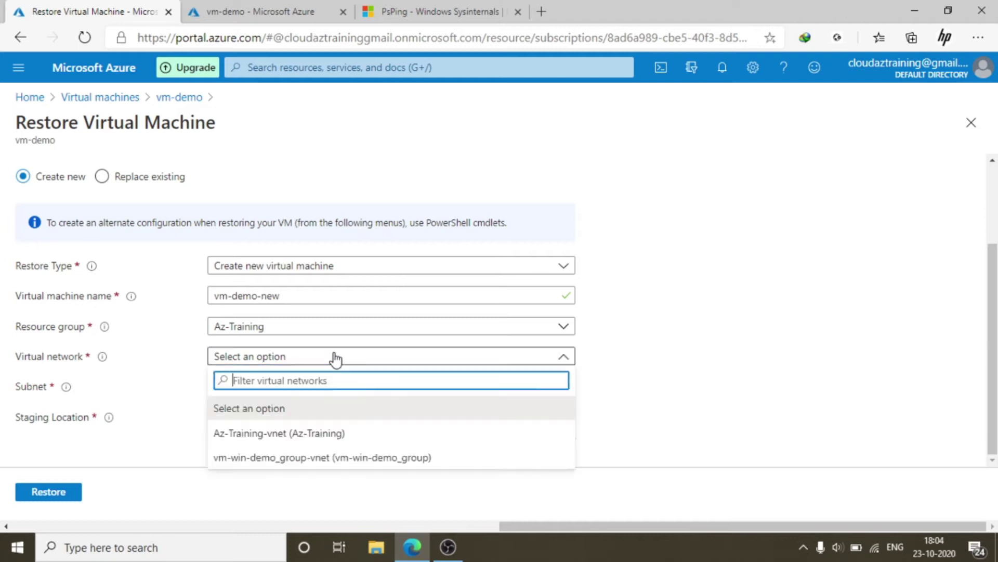
pyautogui.click(339, 435)
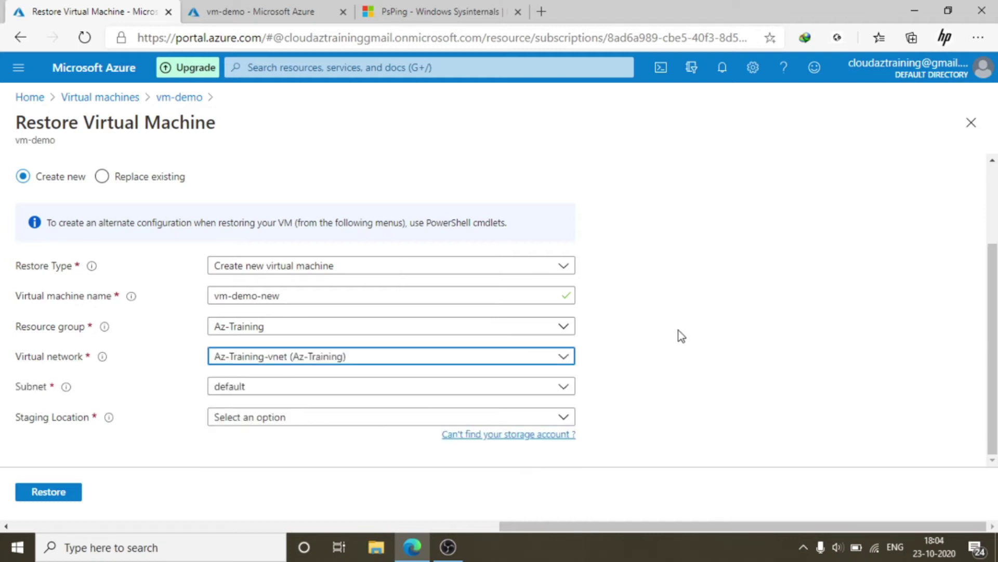
pyautogui.click(326, 391)
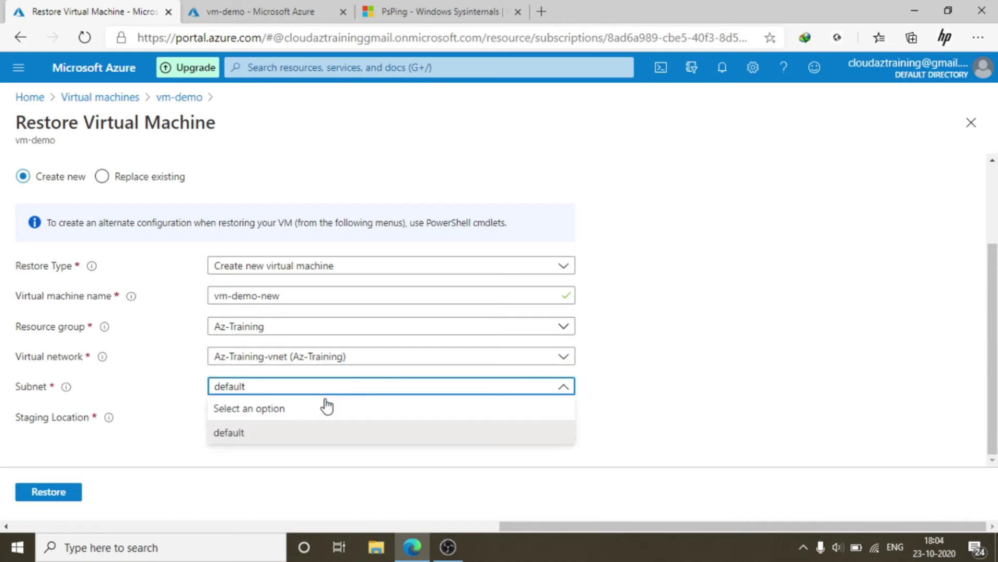
pyautogui.click(279, 432)
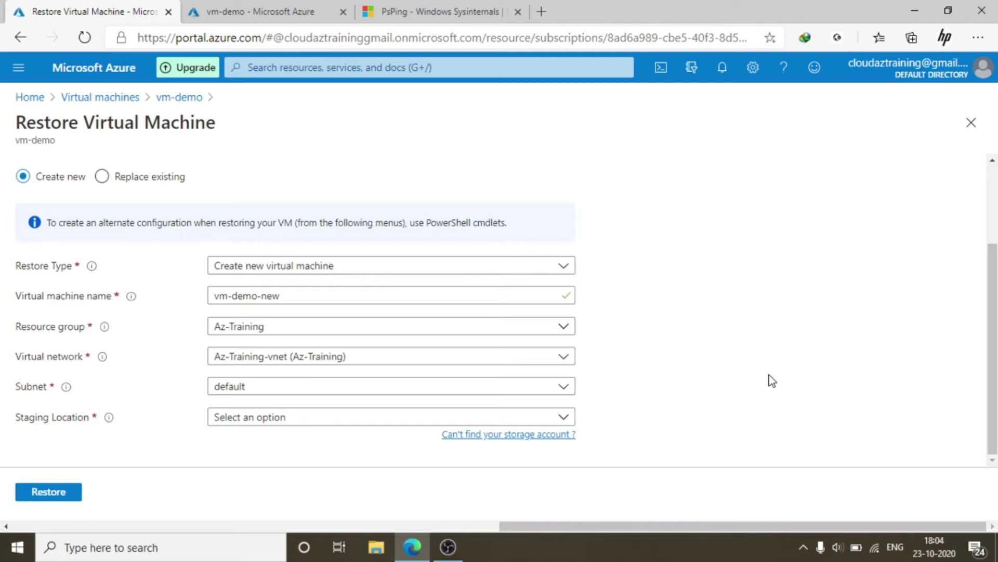
pyautogui.click(379, 418)
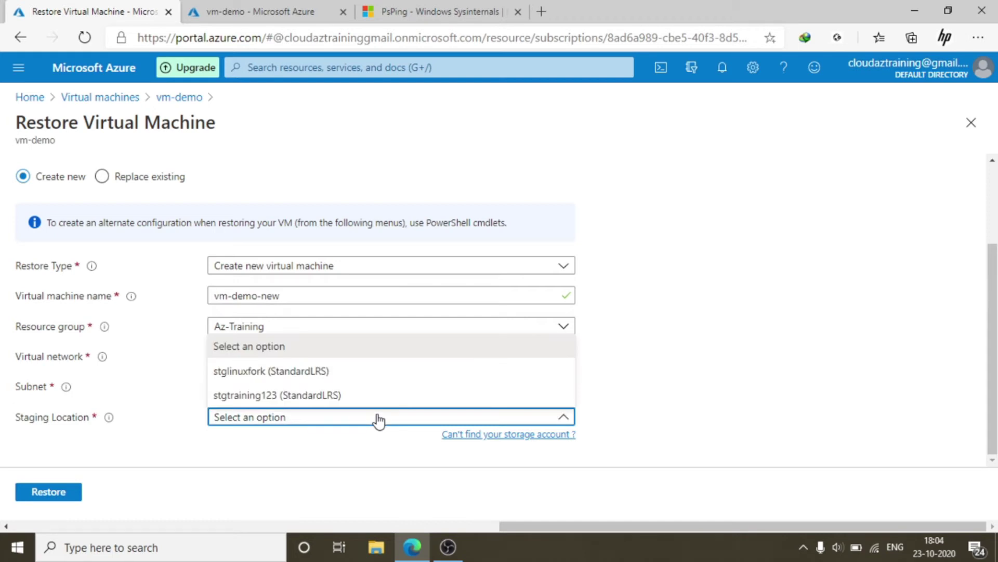
pyautogui.click(375, 376)
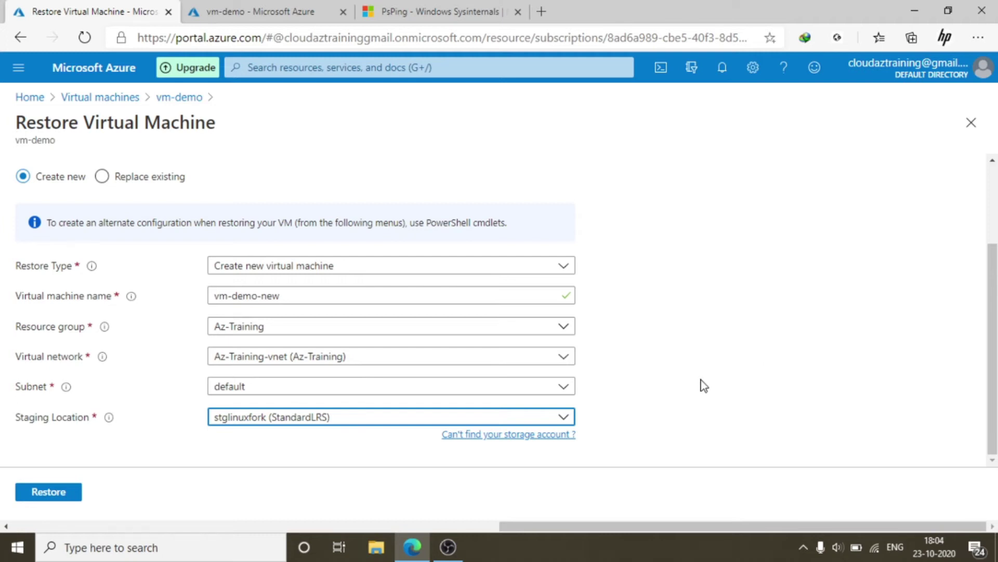
pyautogui.click(682, 372)
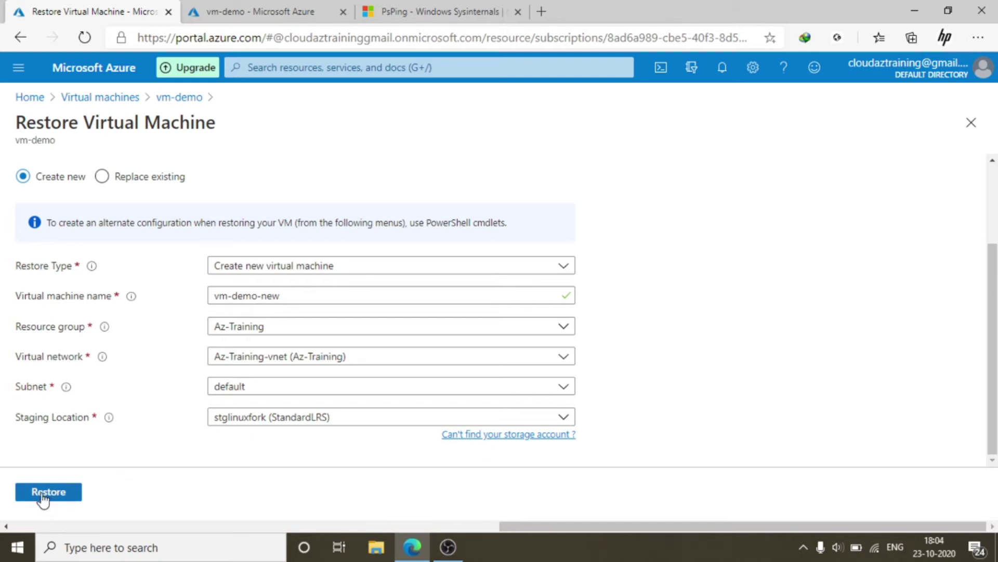
pyautogui.scroll(2, 696, 364)
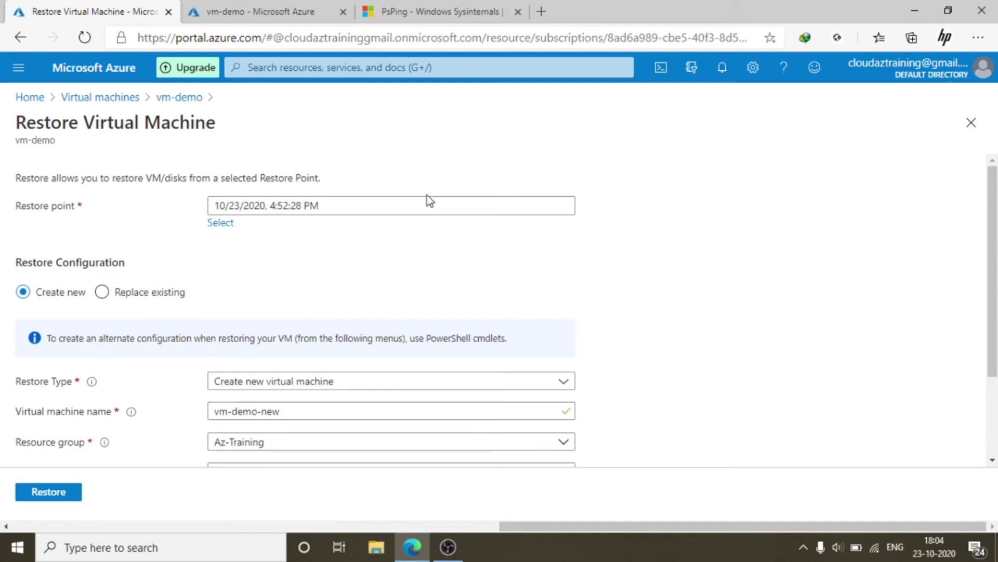
pyautogui.scroll(-2, 806, 294)
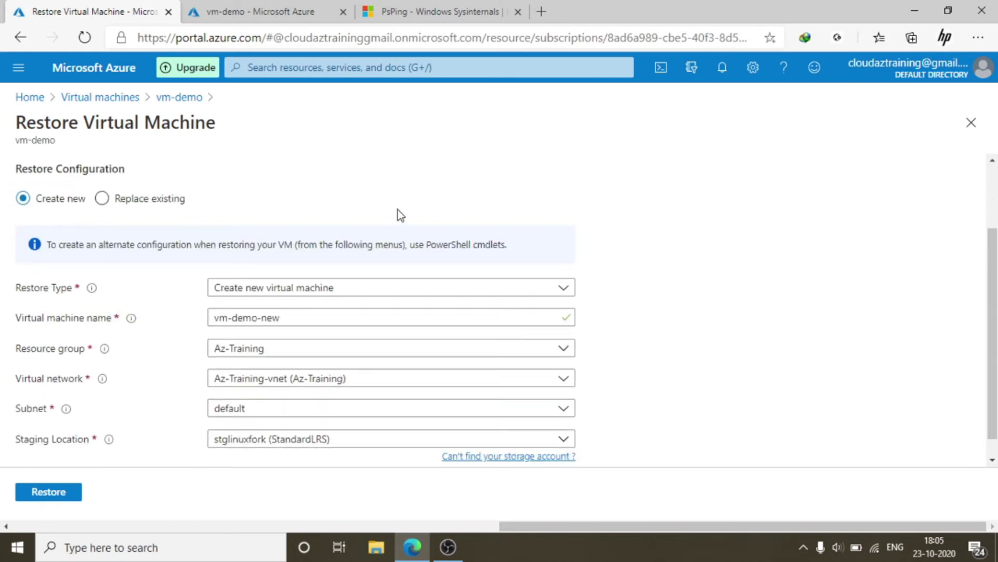
pyautogui.scroll(-1, 747, 303)
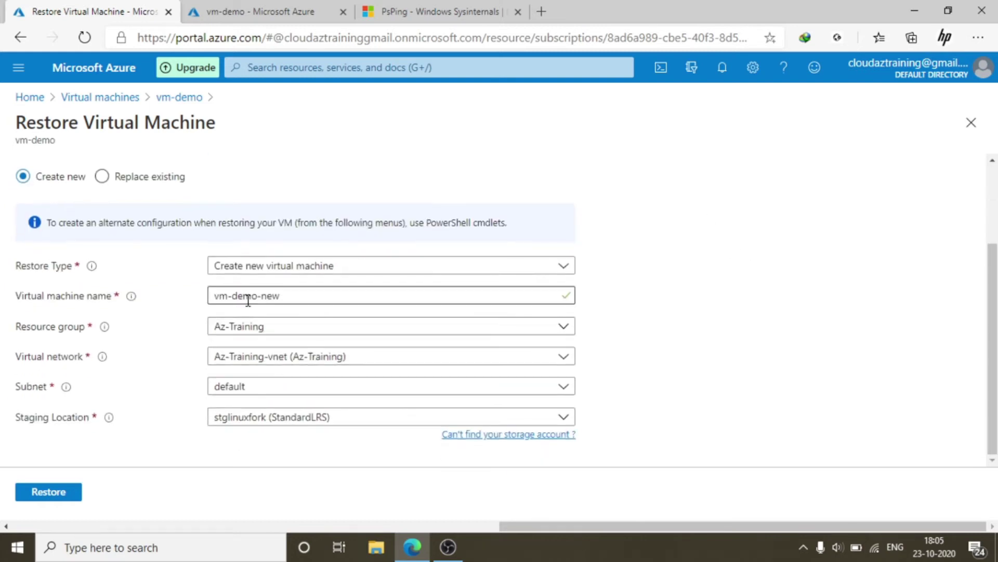
pyautogui.click(363, 270)
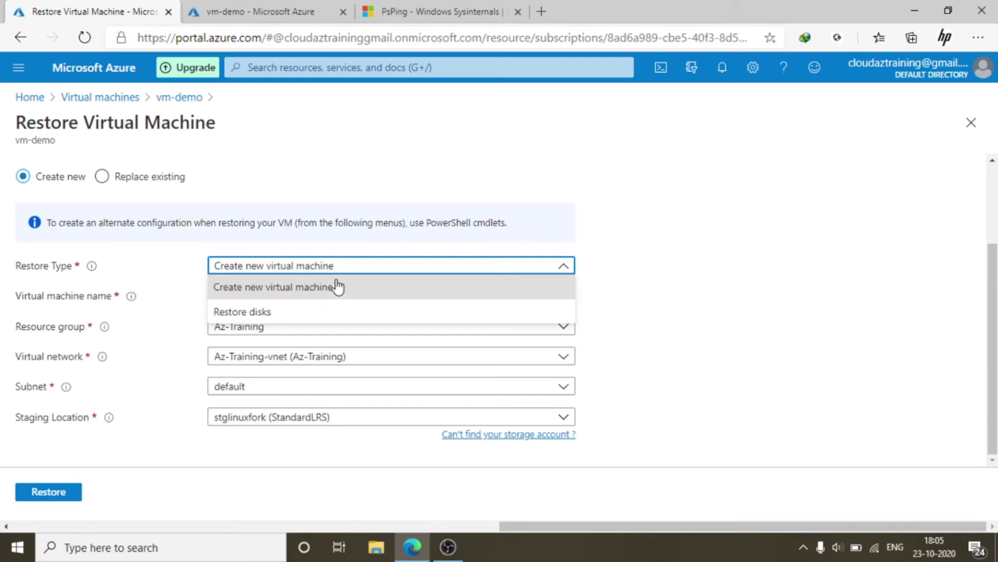
pyautogui.click(335, 287)
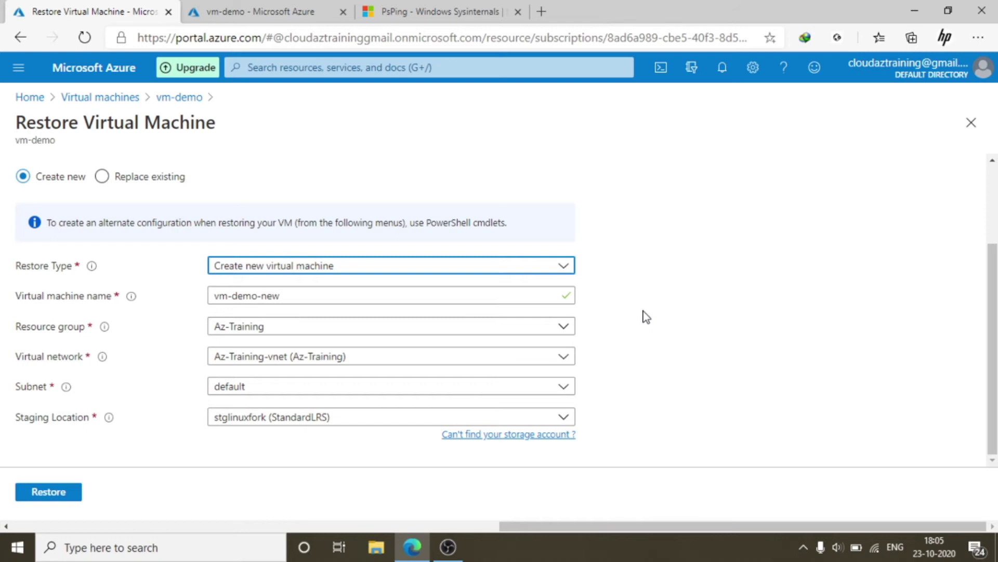
pyautogui.click(327, 265)
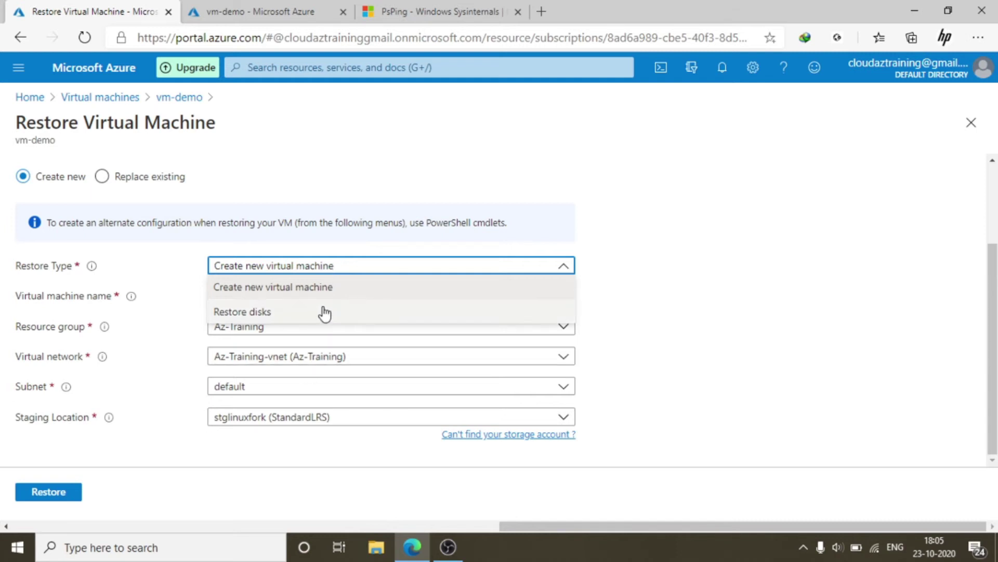
pyautogui.click(687, 261)
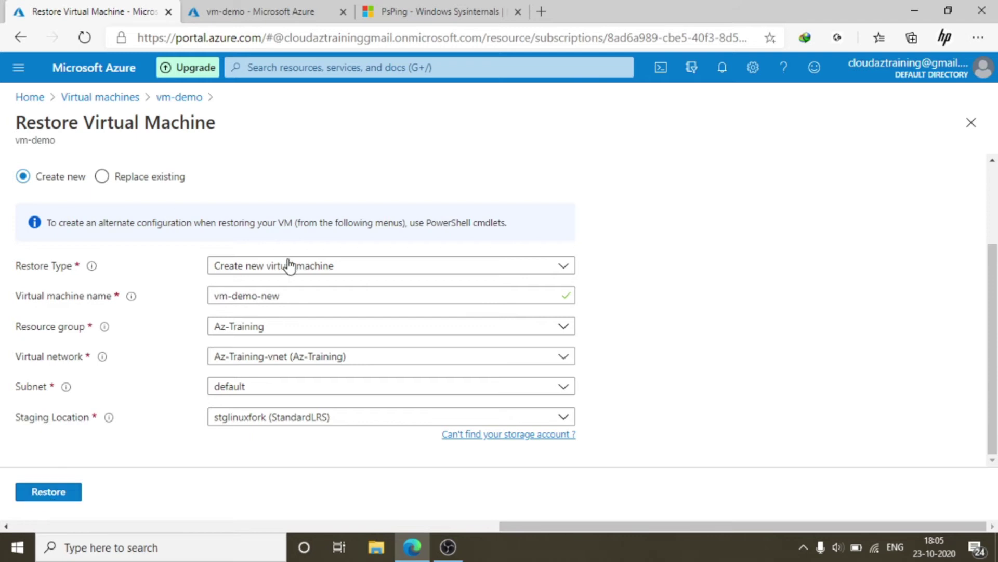
# Submit the restore and review the UserErrorCoreCountSubscriptionQuotaReached validation error
pyautogui.click(43, 495)
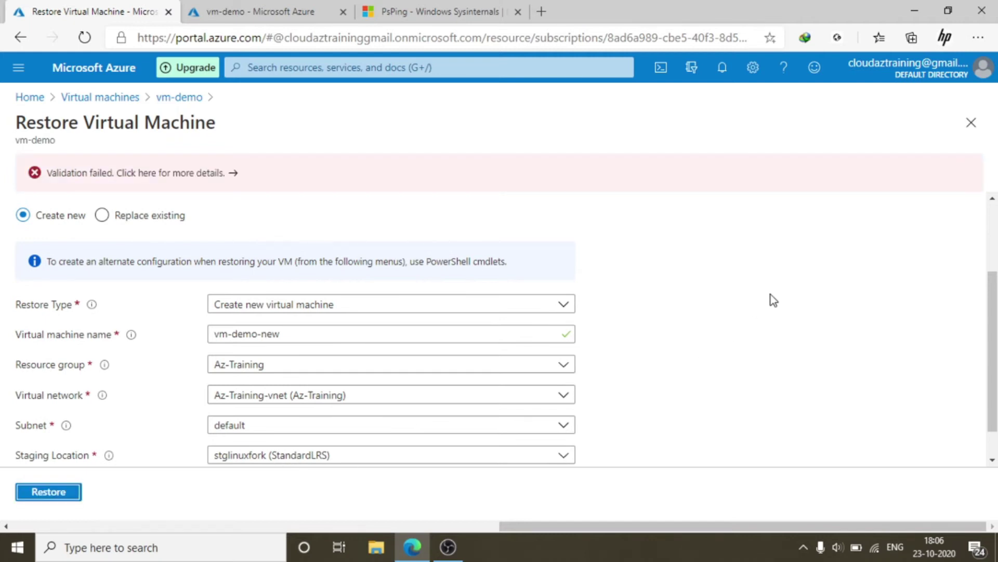
pyautogui.click(160, 176)
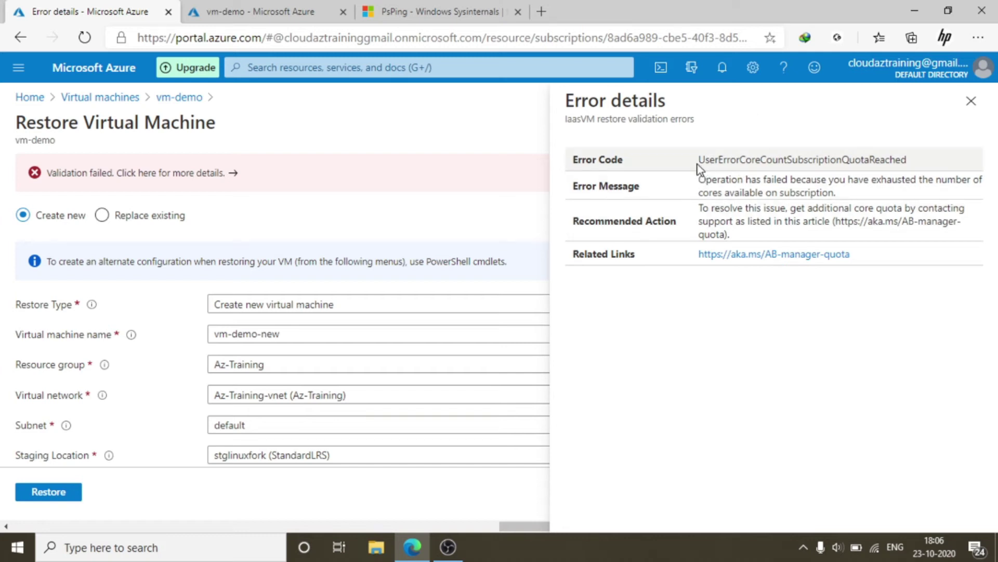
pyautogui.moveTo(697, 165); pyautogui.dragTo(936, 159)
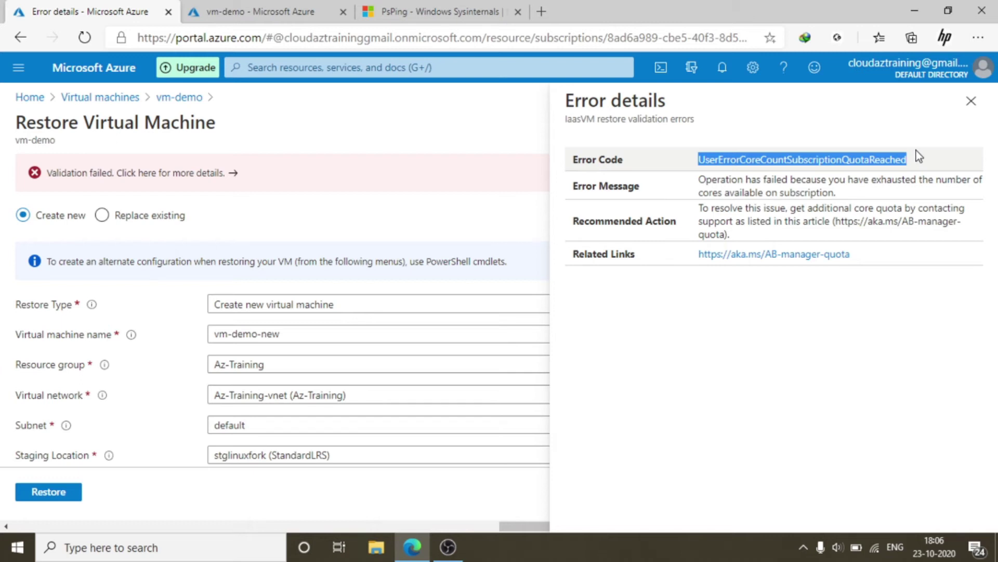
pyautogui.click(971, 101)
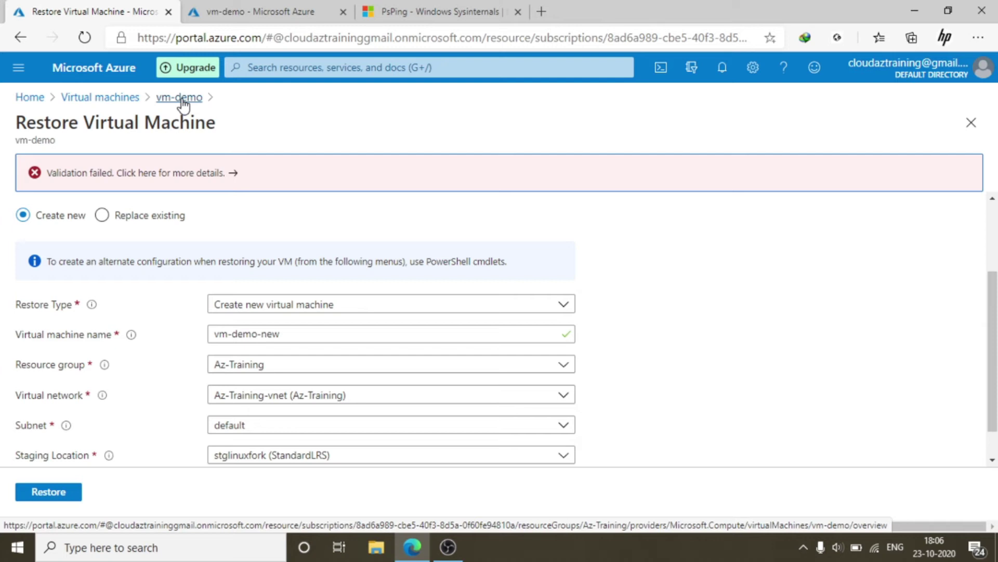
# Delete the vm-test-lab virtual machine to free cores, then return to the restore form
pyautogui.click(249, 6)
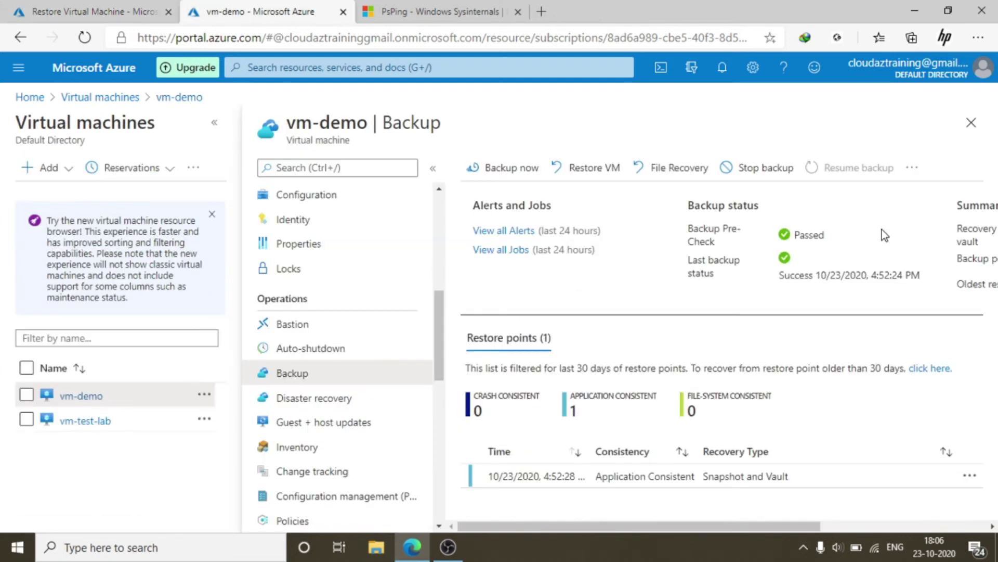
pyautogui.click(972, 123)
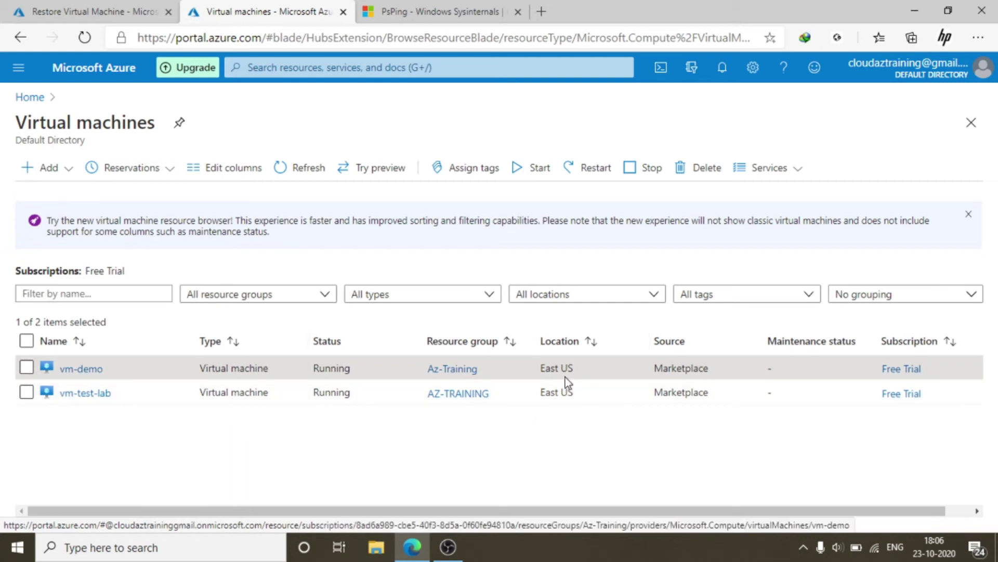
pyautogui.click(82, 395)
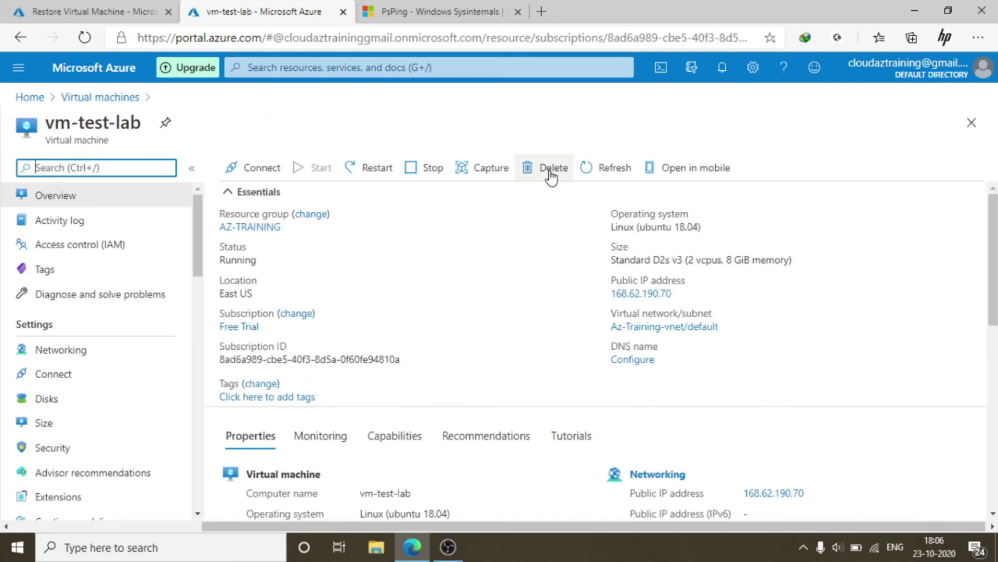
pyautogui.click(550, 174)
pyautogui.click(253, 276)
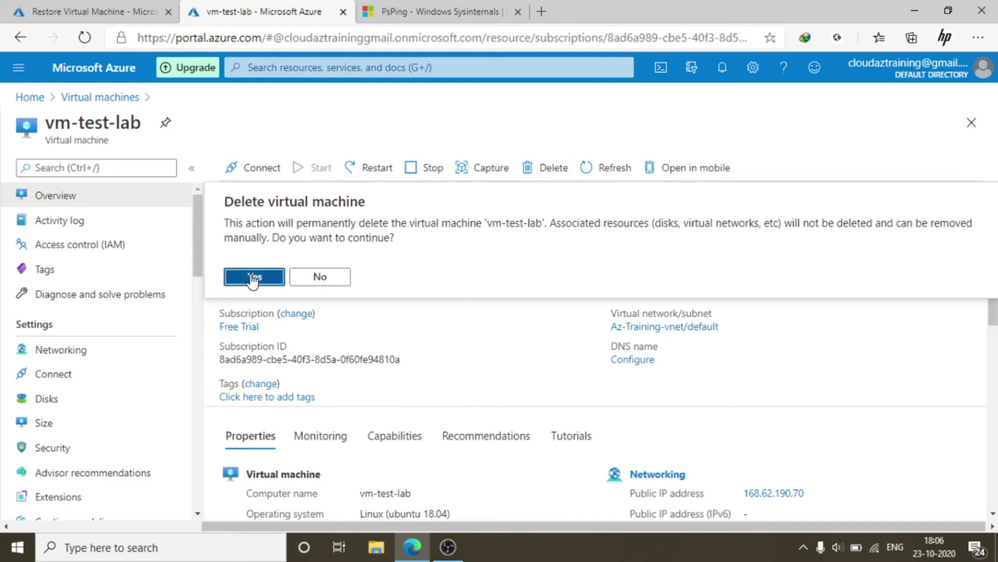
pyautogui.click(722, 67)
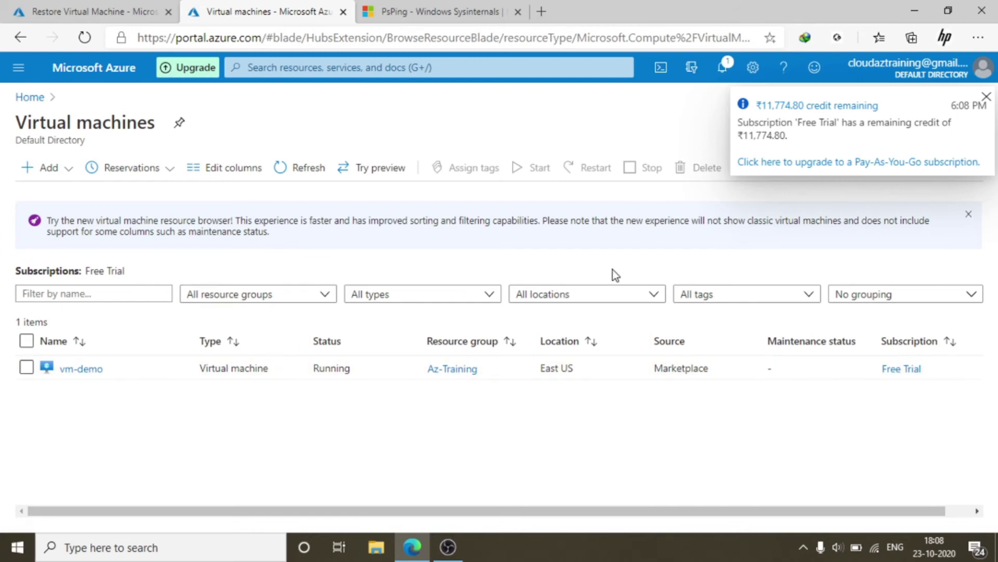
pyautogui.click(93, 11)
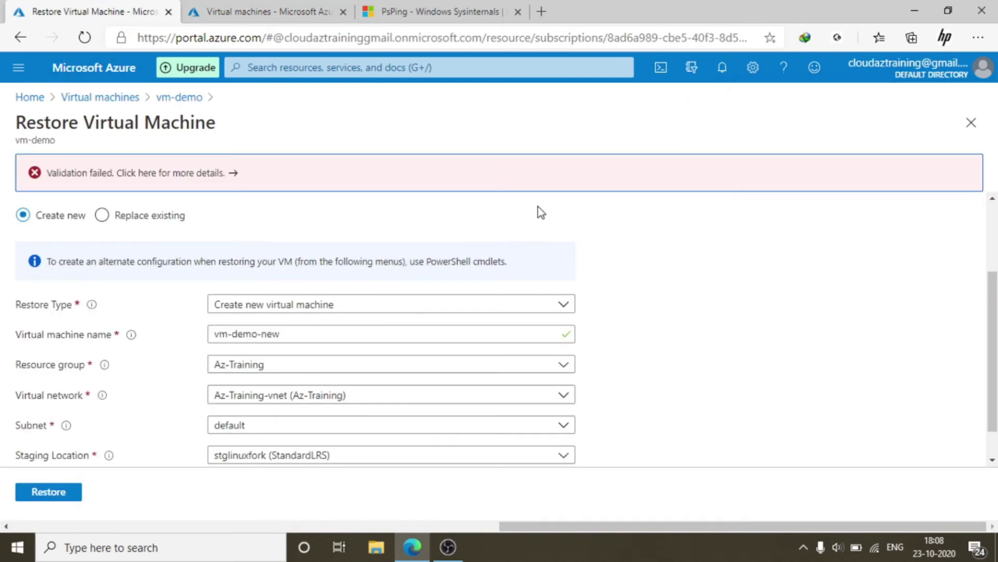
# Trigger the vm-demo restore and open Backup jobs from the notification
pyautogui.click(46, 493)
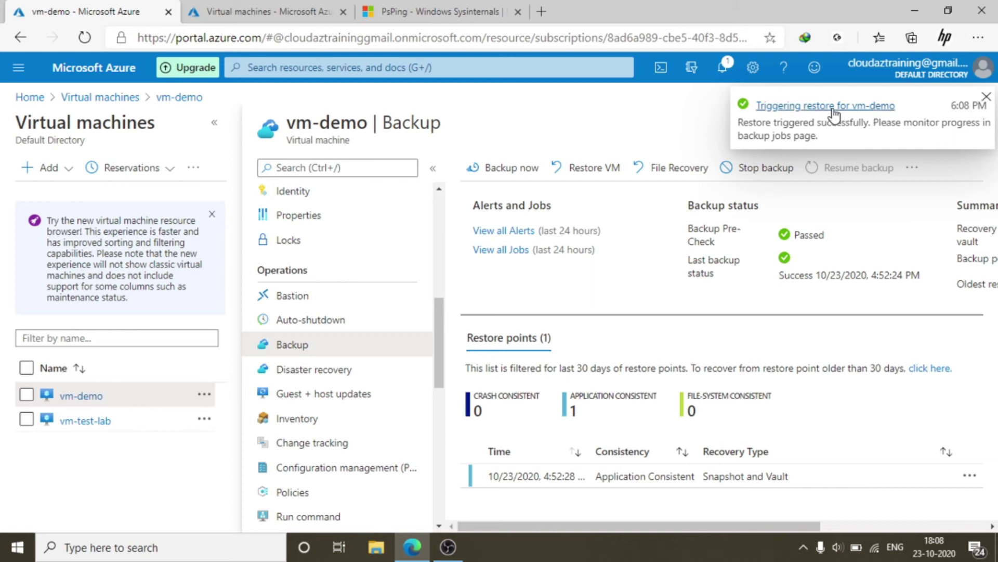
pyautogui.click(833, 110)
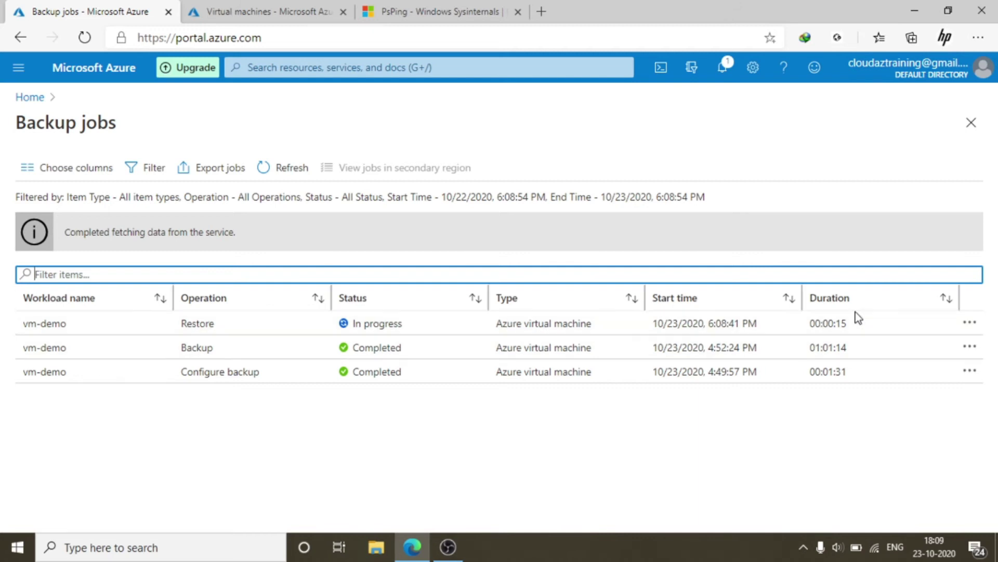
# Check the Restore job's sub tasks reached 100%, then list virtual machines showing vm-demo-new
pyautogui.click(123, 331)
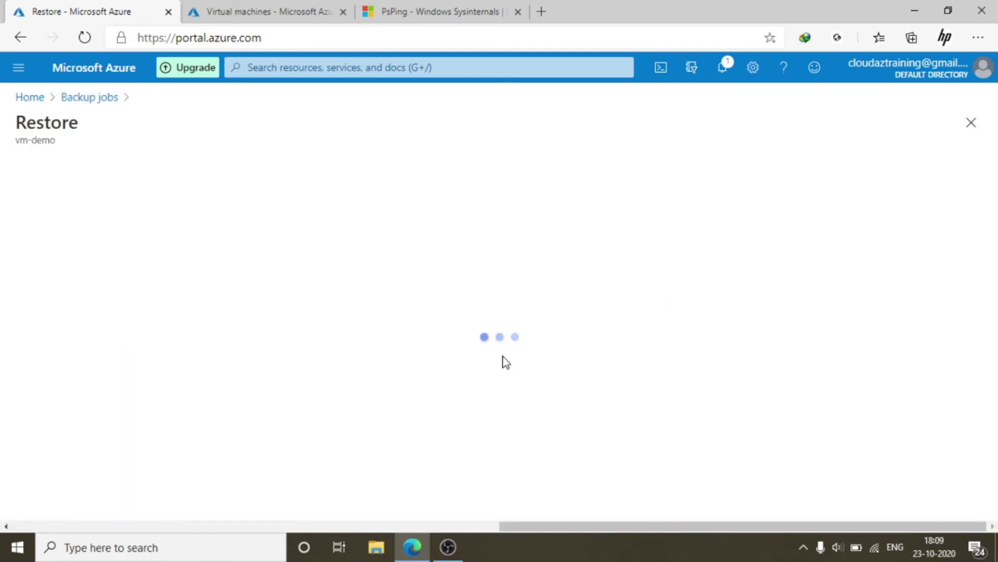
pyautogui.scroll(-3, 263, 398)
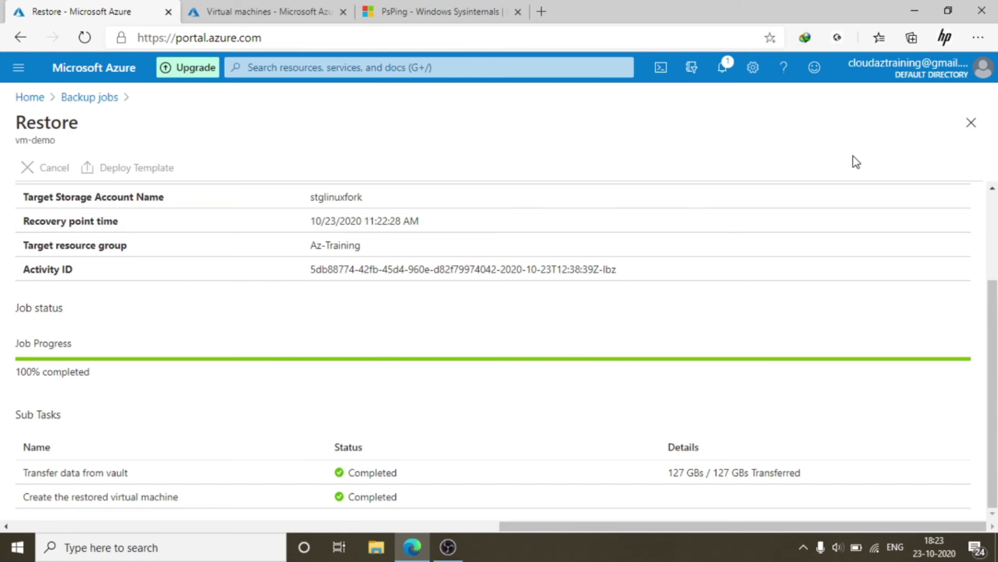
pyautogui.click(90, 102)
pyautogui.click(30, 99)
pyautogui.click(200, 155)
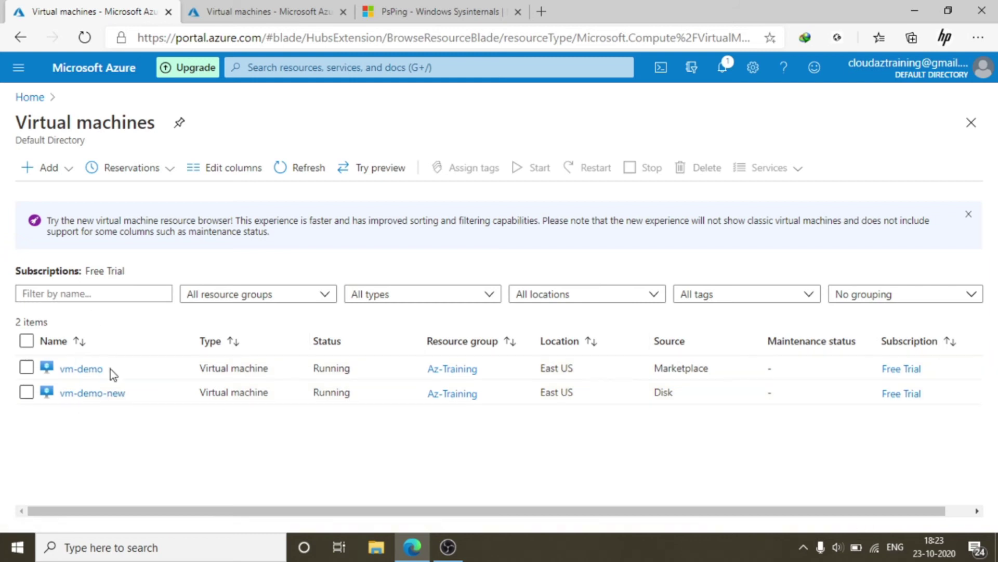
# Open vm-demo-new and copy its public IP address 13.92.124.158
pyautogui.click(109, 396)
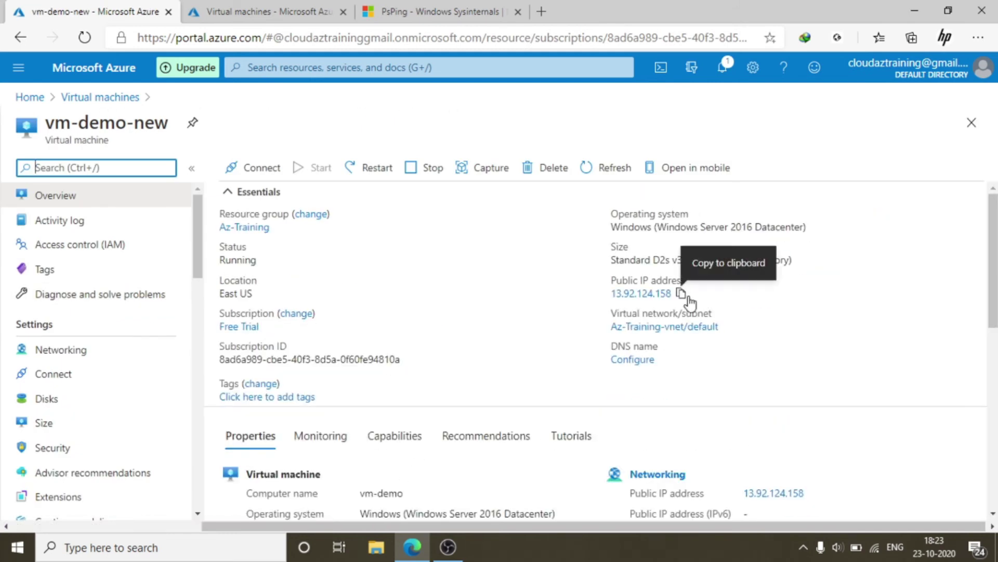
pyautogui.click(680, 293)
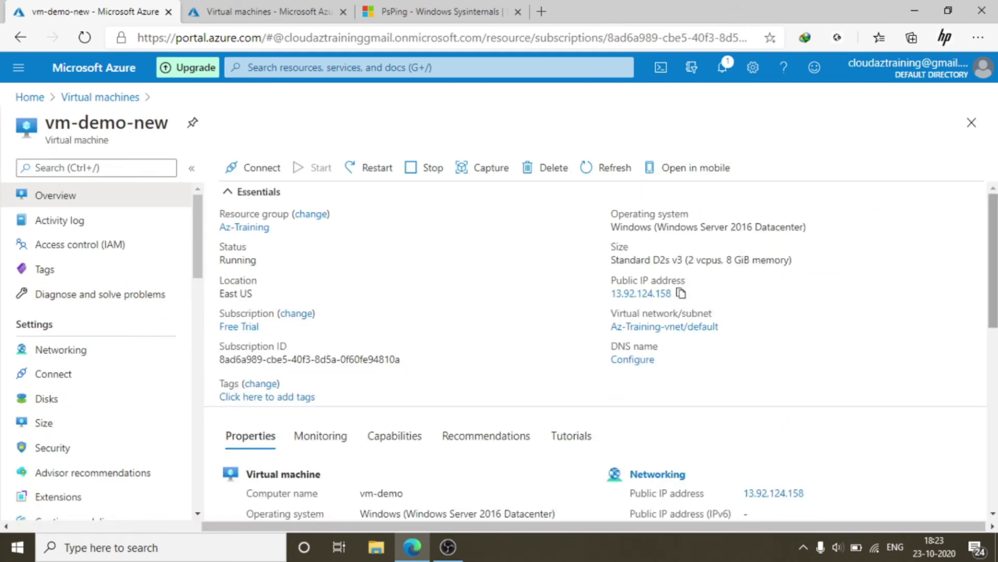
pyautogui.scroll(-5, 906, 295)
pyautogui.scroll(-5, 516, 380)
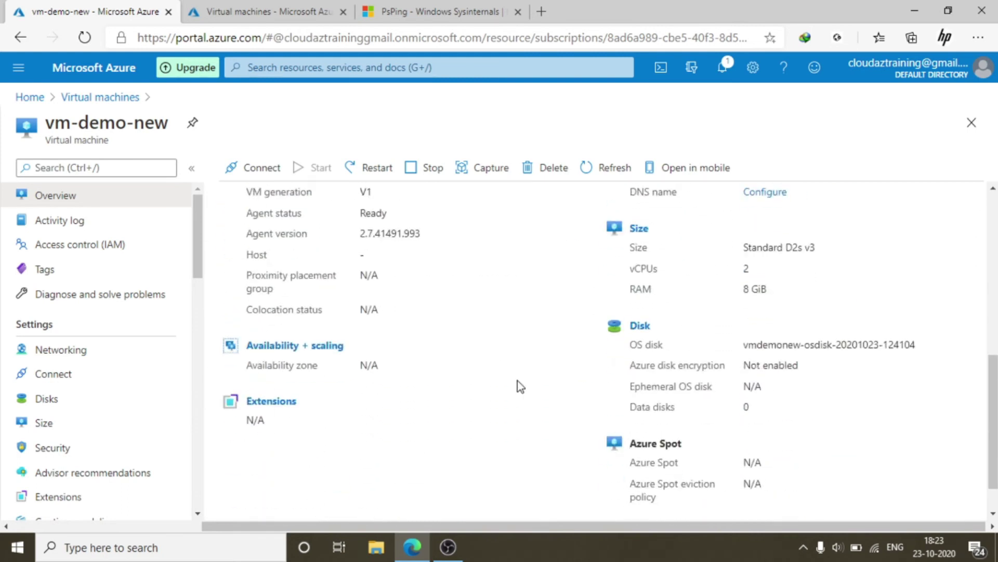
# Bring up vm-demo-new's RDP connection page
pyautogui.scroll(7, 517, 374)
pyautogui.scroll(3, 517, 373)
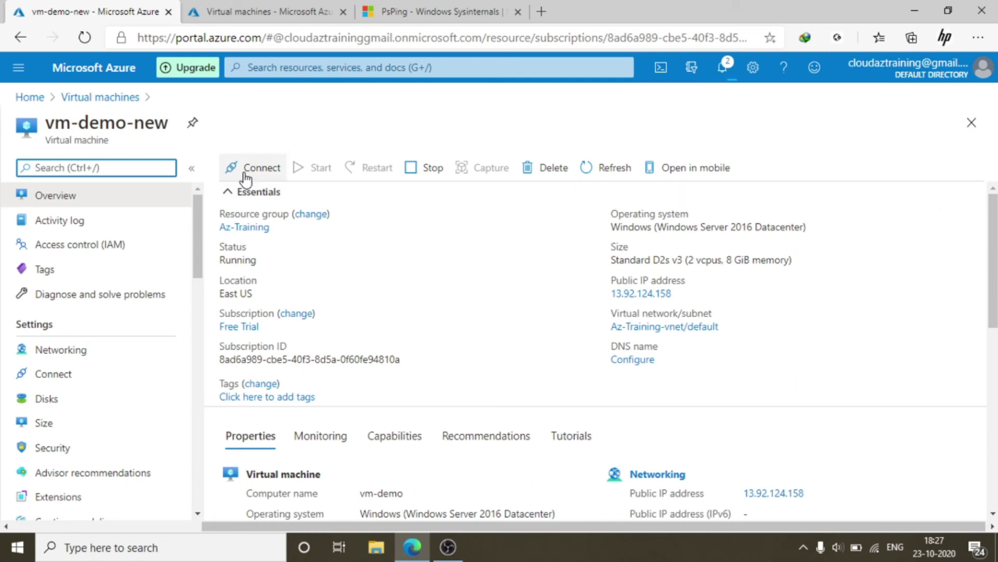
pyautogui.click(247, 172)
pyautogui.click(241, 196)
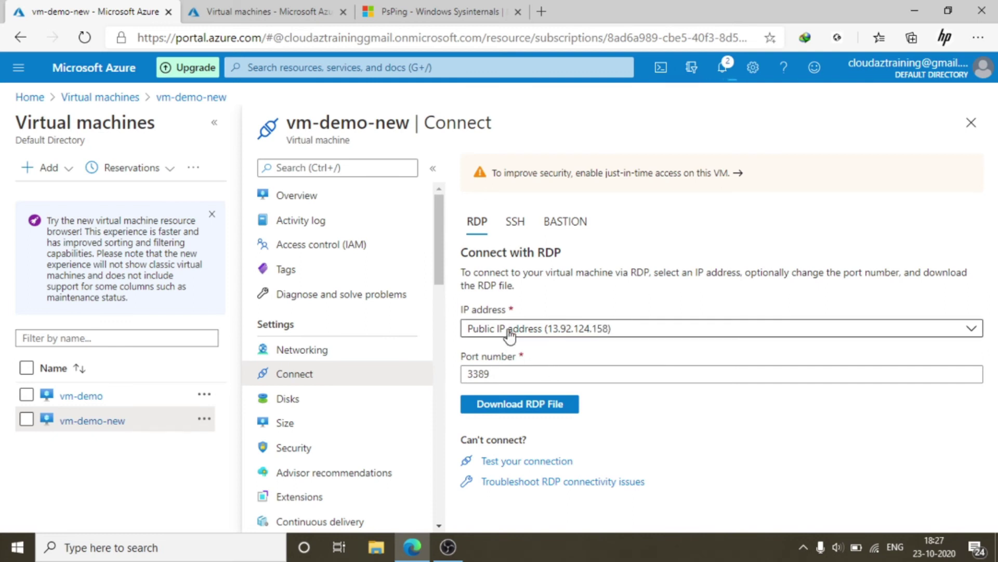
# Download vm-demo-new's RDP file and launch the remote desktop connection
pyautogui.click(541, 404)
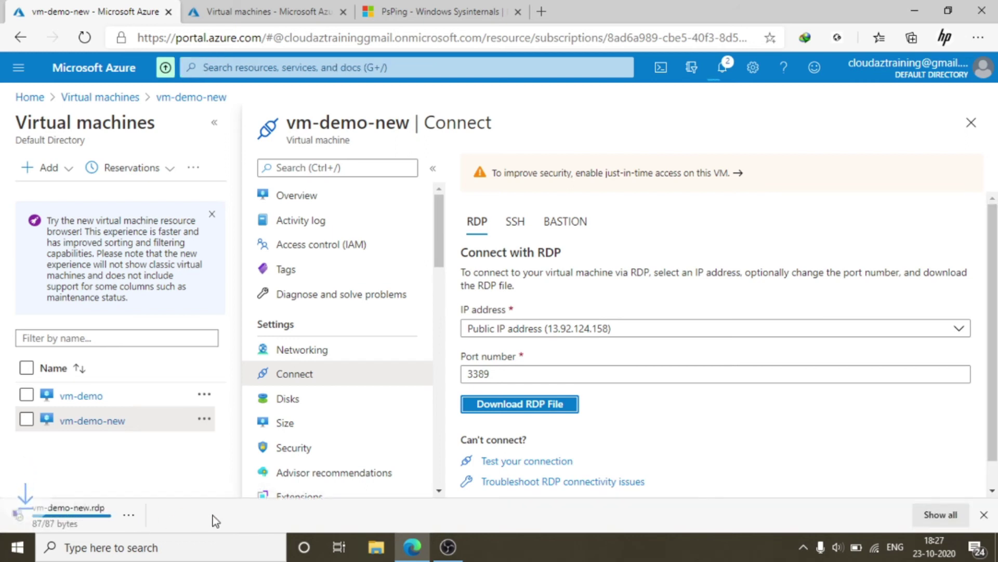
pyautogui.click(73, 515)
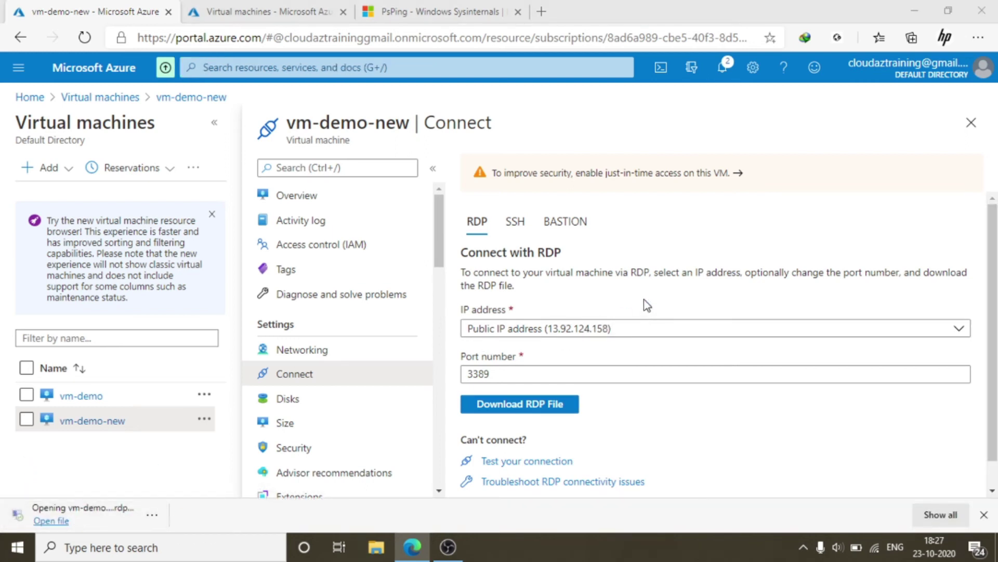
pyautogui.click(598, 350)
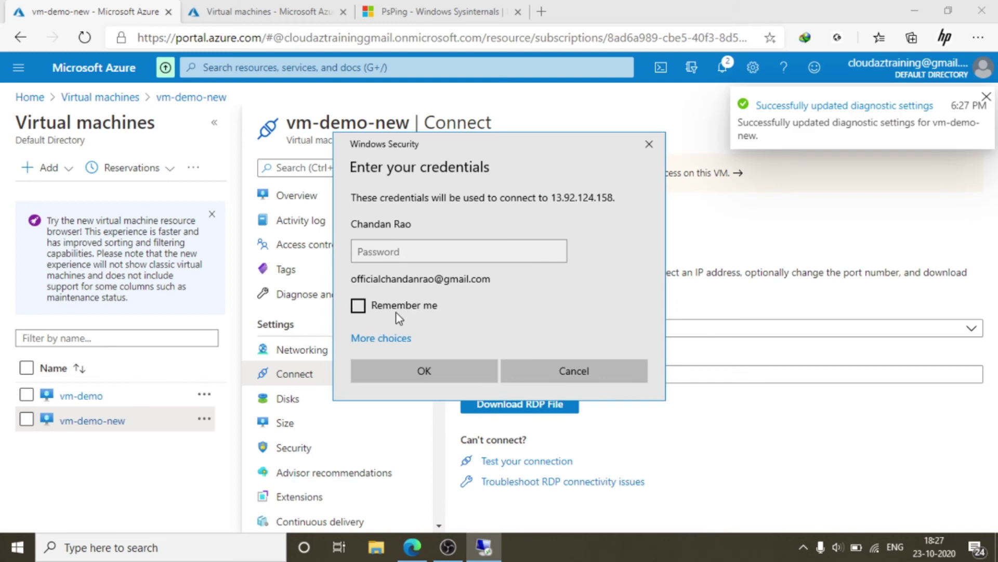
# Sign in with a different account, username 'sysadmi' plus the account password
pyautogui.click(389, 339)
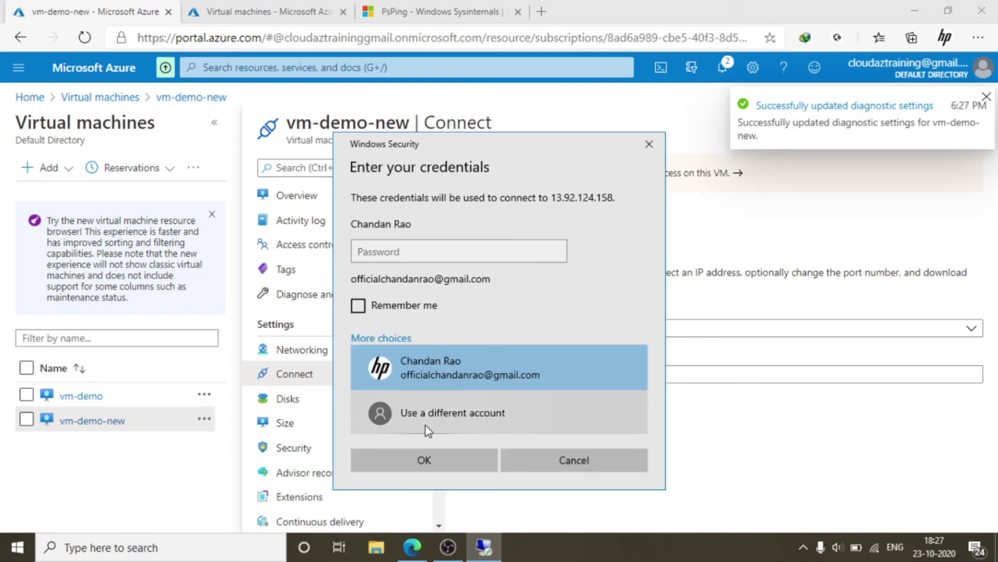
pyautogui.click(425, 423)
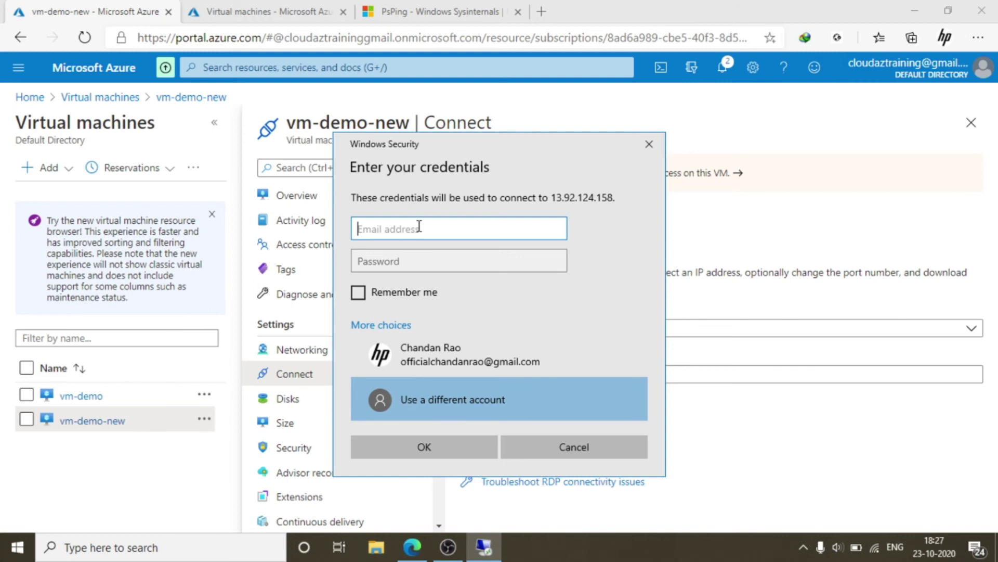
pyautogui.write('sysadmin')
pyautogui.click(410, 266)
pyautogui.write('••••••••••')
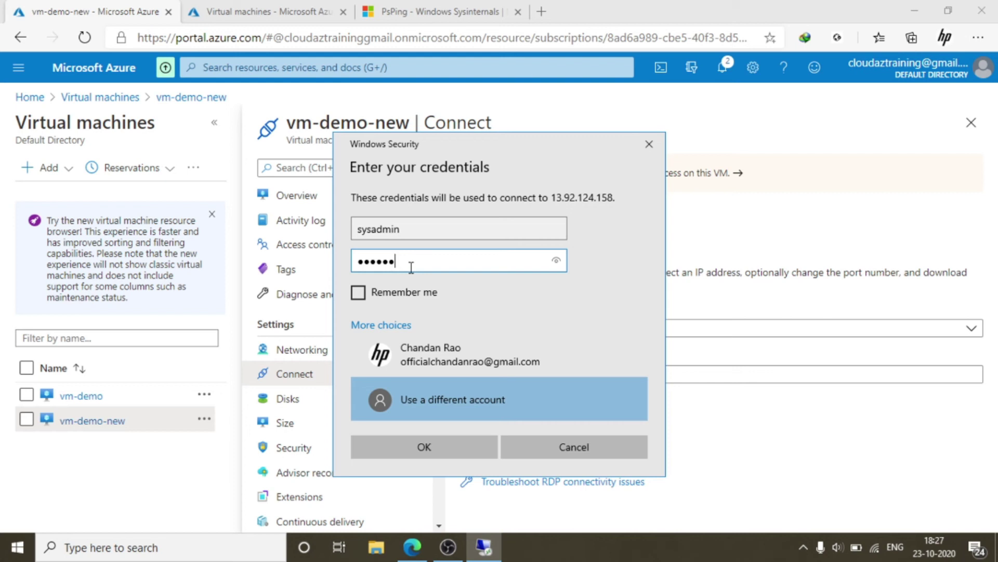
pyautogui.write('••')
pyautogui.click(423, 442)
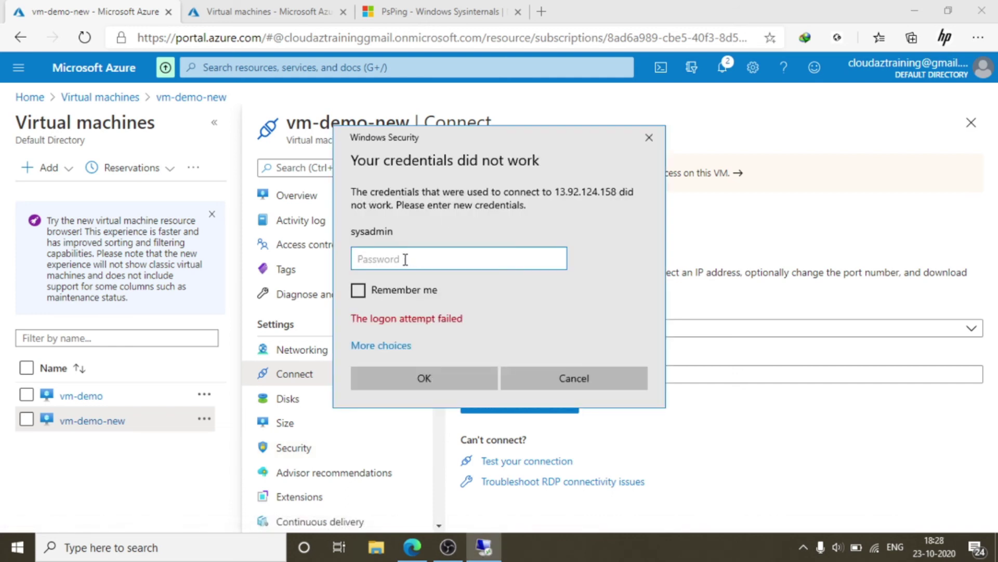
# After the rejected sign-in, dismiss the remote desktop sign-in prompt
pyautogui.click(395, 344)
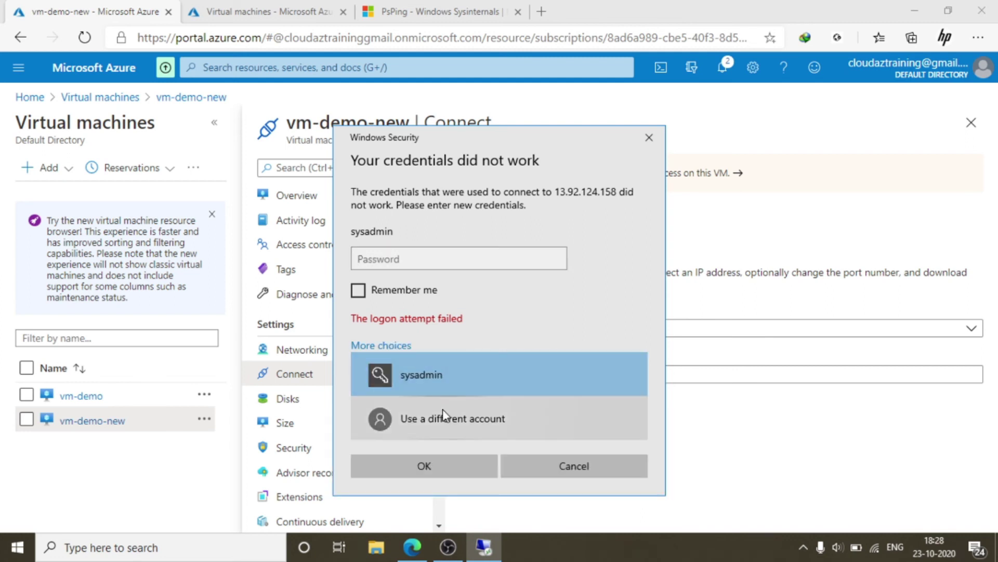
pyautogui.click(442, 409)
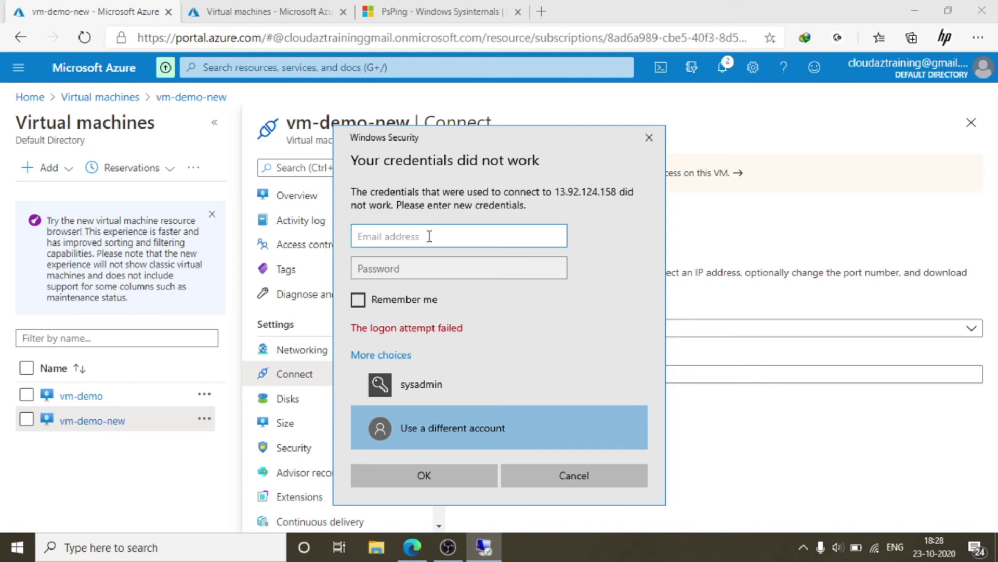
pyautogui.click(650, 138)
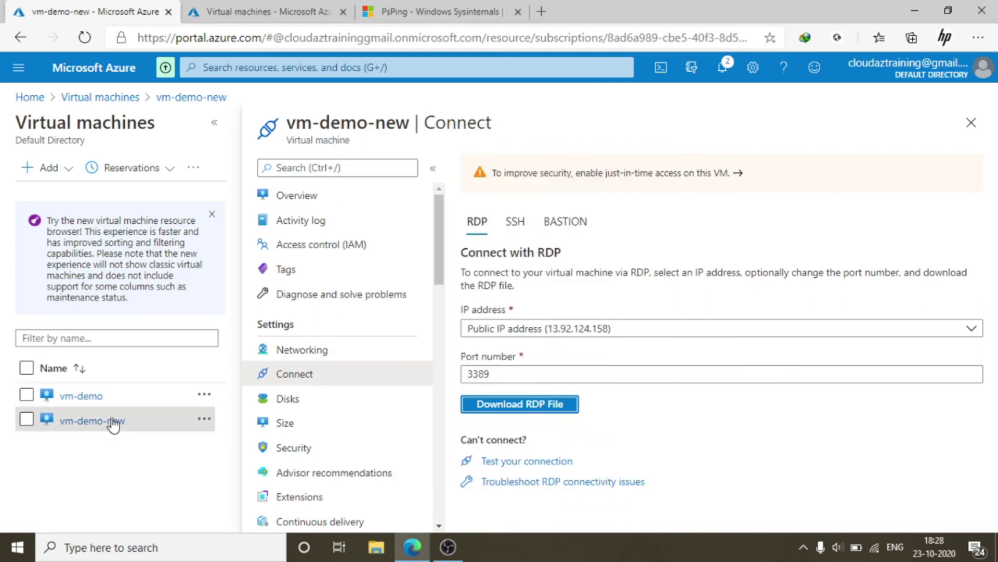
# Go from vm-demo-new's overview to its Reset password page
pyautogui.click(346, 198)
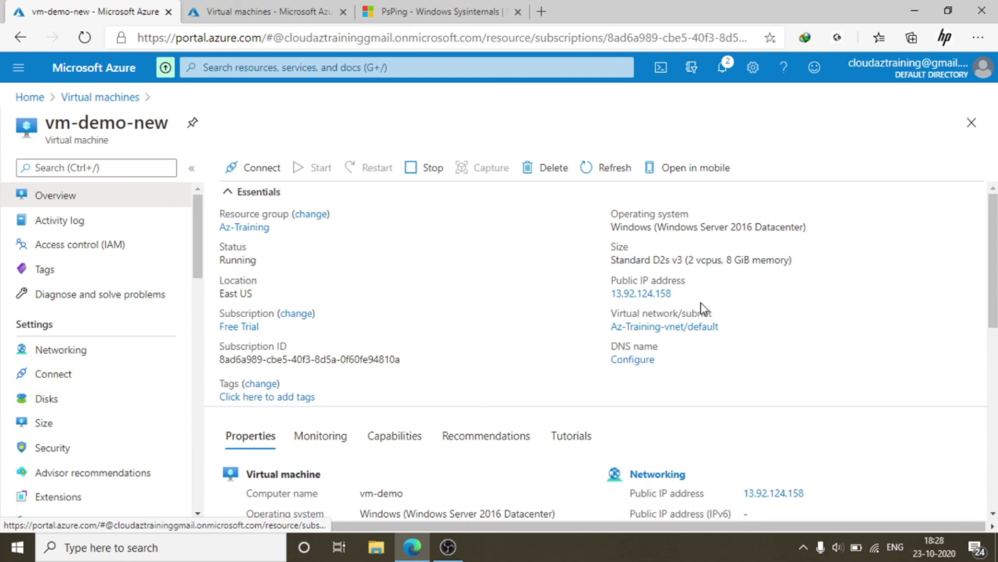
pyautogui.scroll(-2, 117, 398)
pyautogui.scroll(-5, 121, 398)
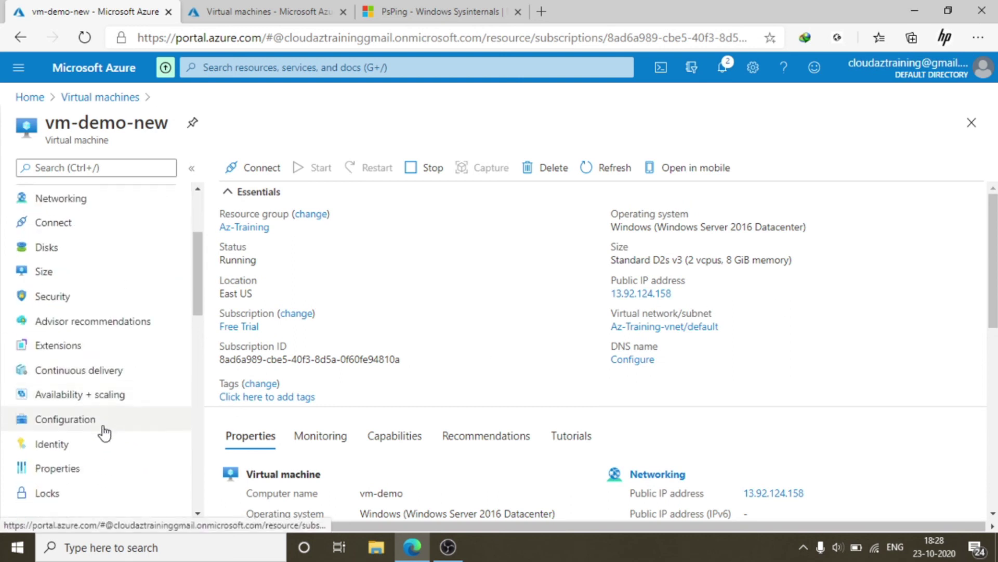
pyautogui.scroll(-6, 123, 426)
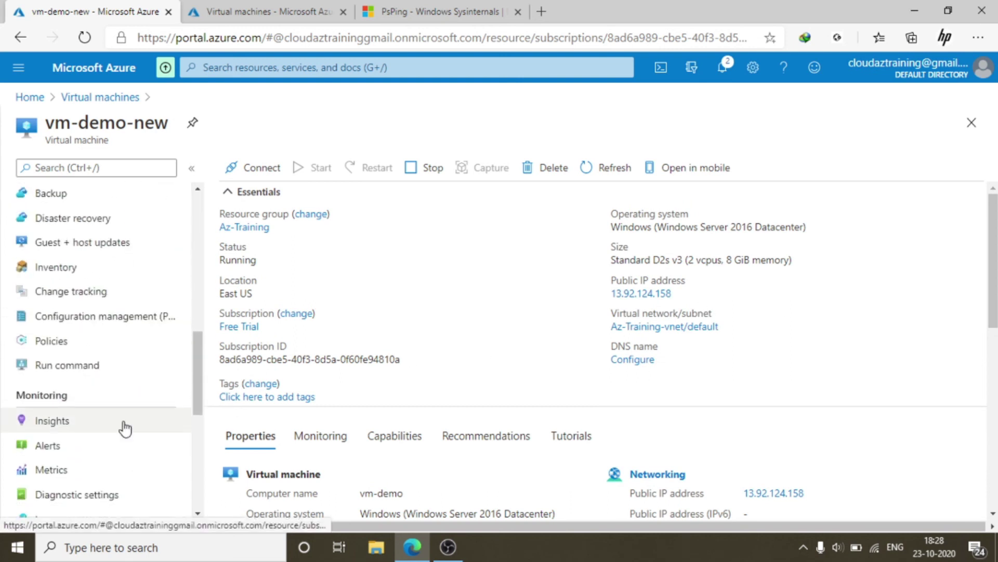
pyautogui.scroll(-4, 134, 424)
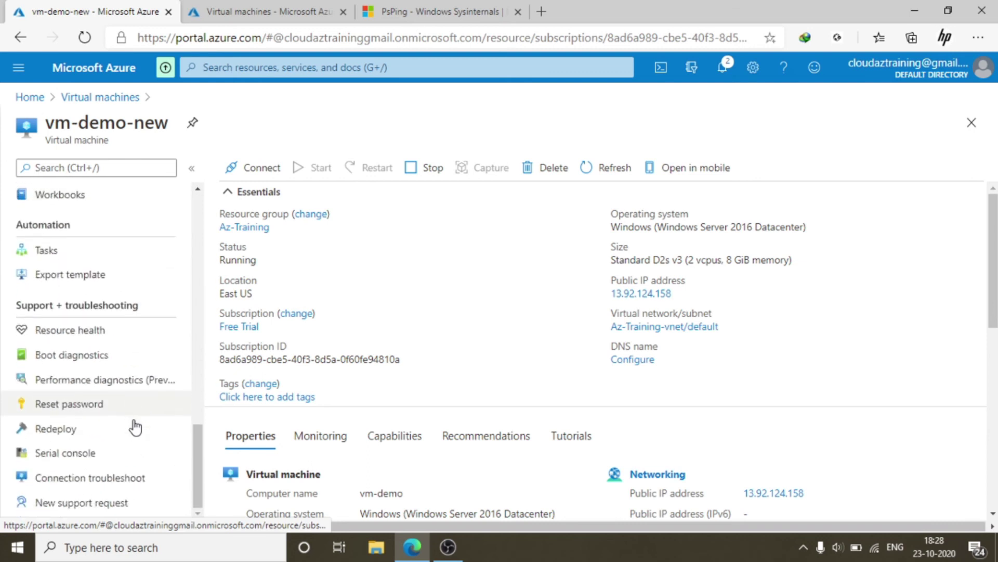
pyautogui.click(96, 409)
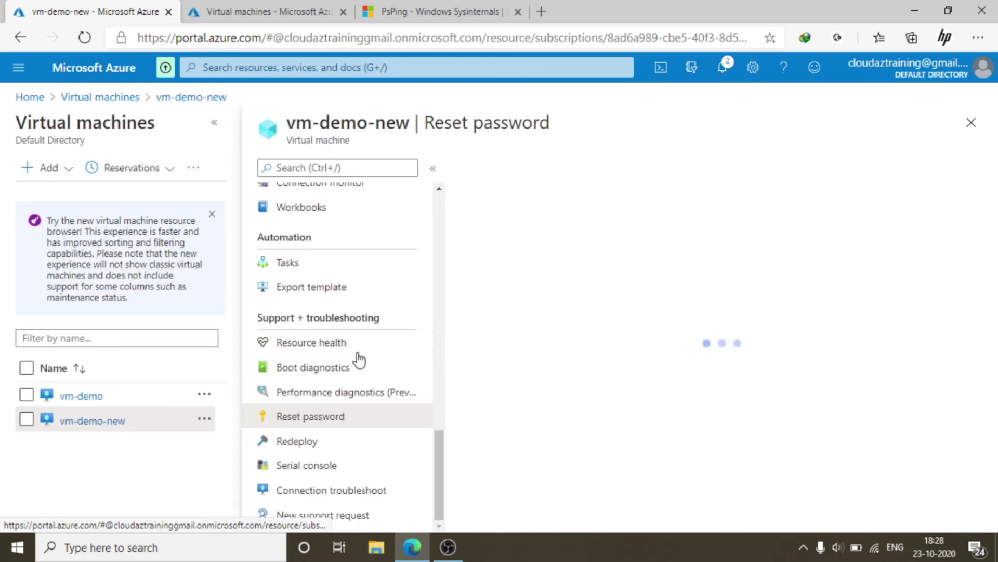
# Reset the administrator password for username sysadmin, confirming the new password, and apply it
pyautogui.click(512, 307)
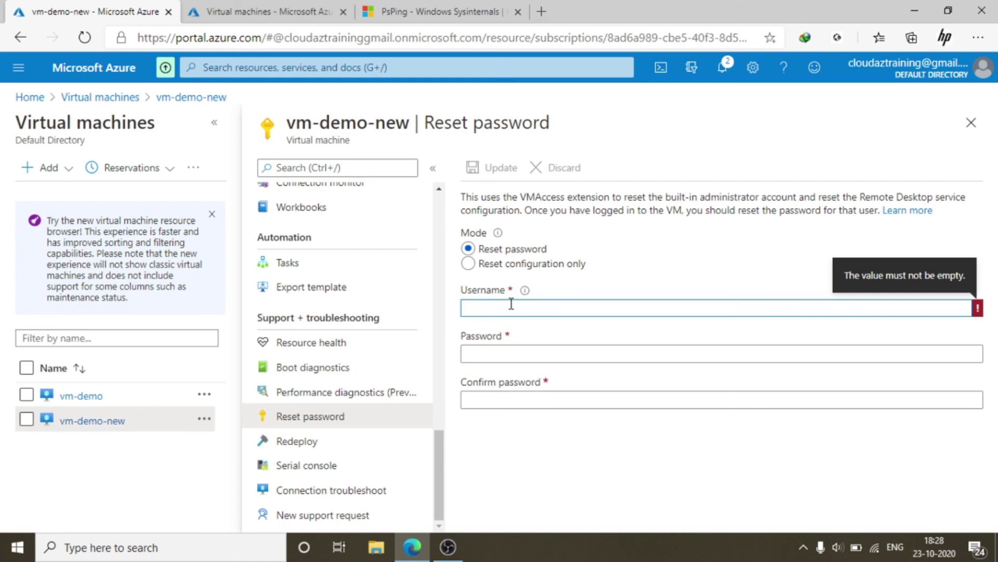
pyautogui.write('adm')
pyautogui.press('BackSpace')
pyautogui.press('BackSpace')
pyautogui.press('BackSpace')
pyautogui.press('BackSpace')
pyautogui.press('BackSpace')
pyautogui.write('sysadmin')
pyautogui.click(525, 353)
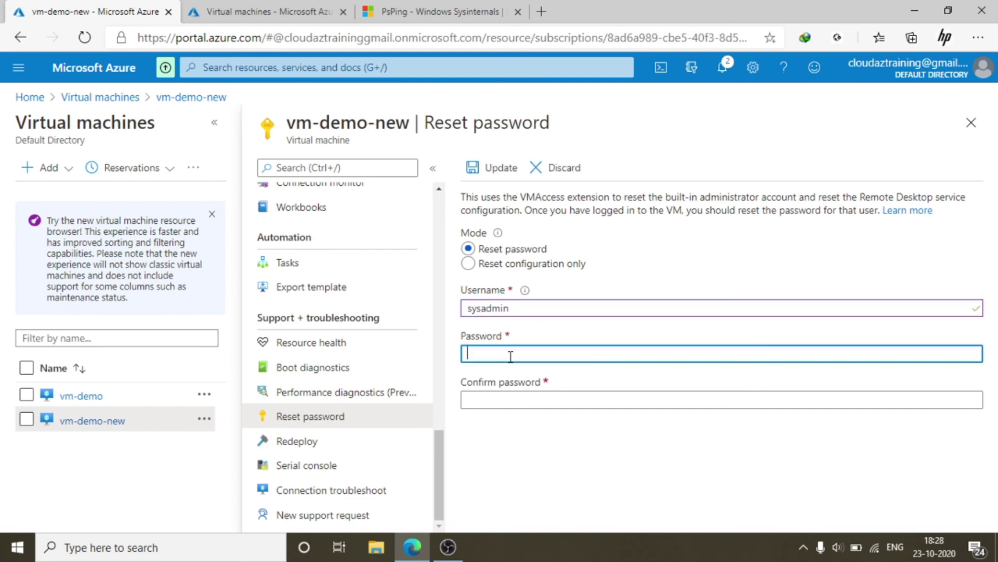
pyautogui.write('Passw')
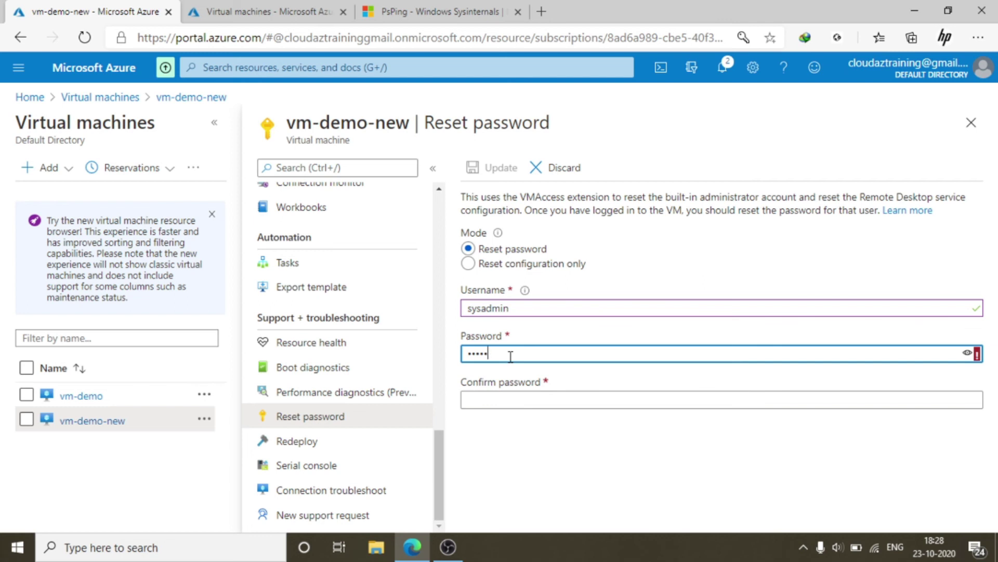
pyautogui.press('BackSpace')
pyautogui.write('Pas')
pyautogui.click(511, 397)
pyautogui.write('P')
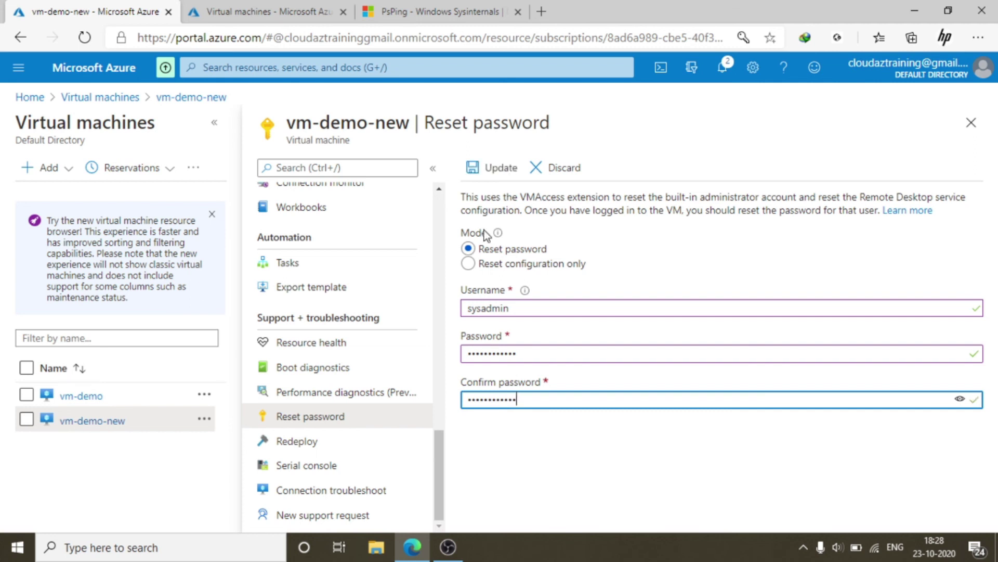
pyautogui.click(487, 168)
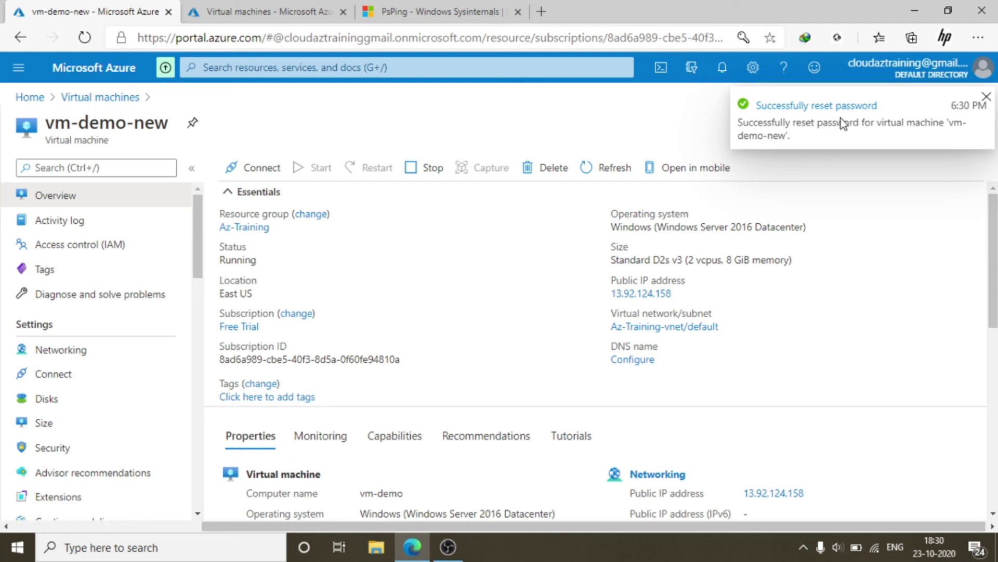
# Check in Notifications that the password reset succeeded, then close them
pyautogui.click(723, 67)
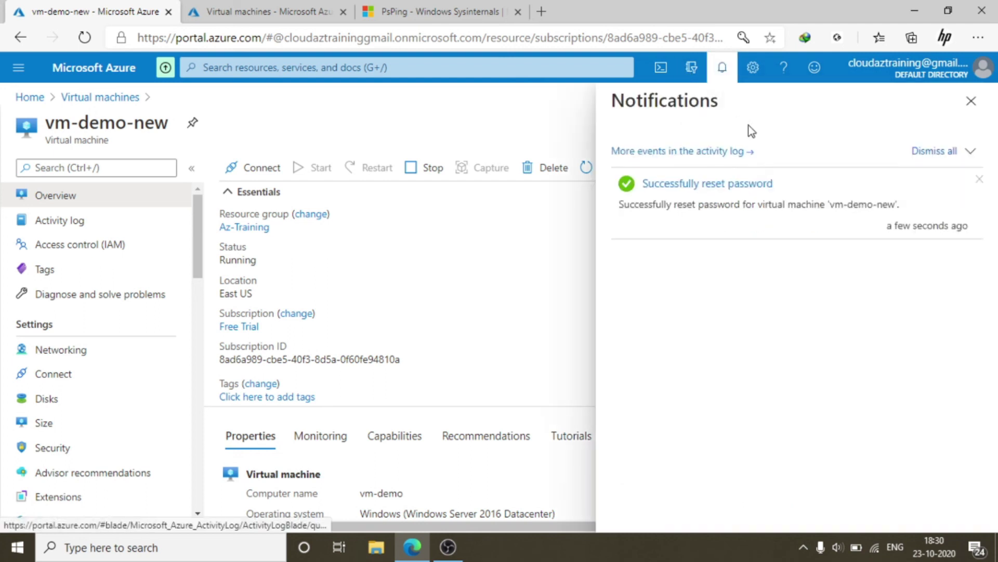
pyautogui.click(971, 101)
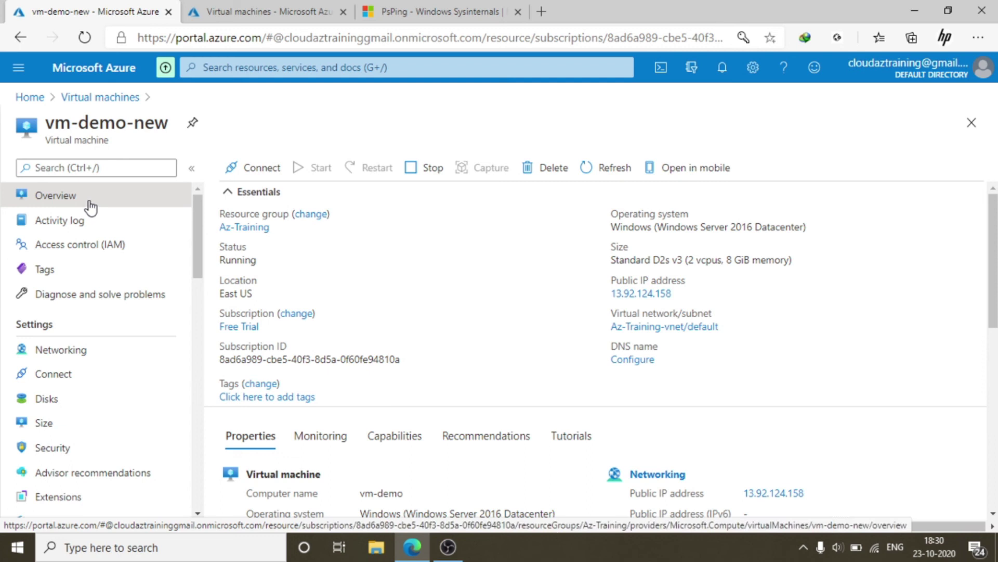
pyautogui.click(253, 166)
# Download vm-demo-new's RDP file and connect despite the unknown publisher warning
pyautogui.click(276, 200)
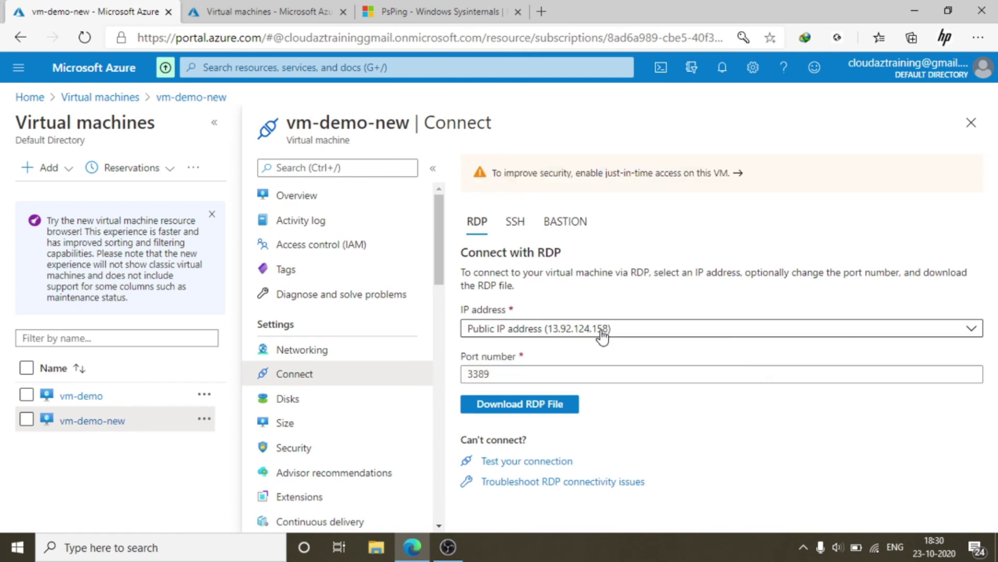
pyautogui.click(541, 404)
pyautogui.click(76, 507)
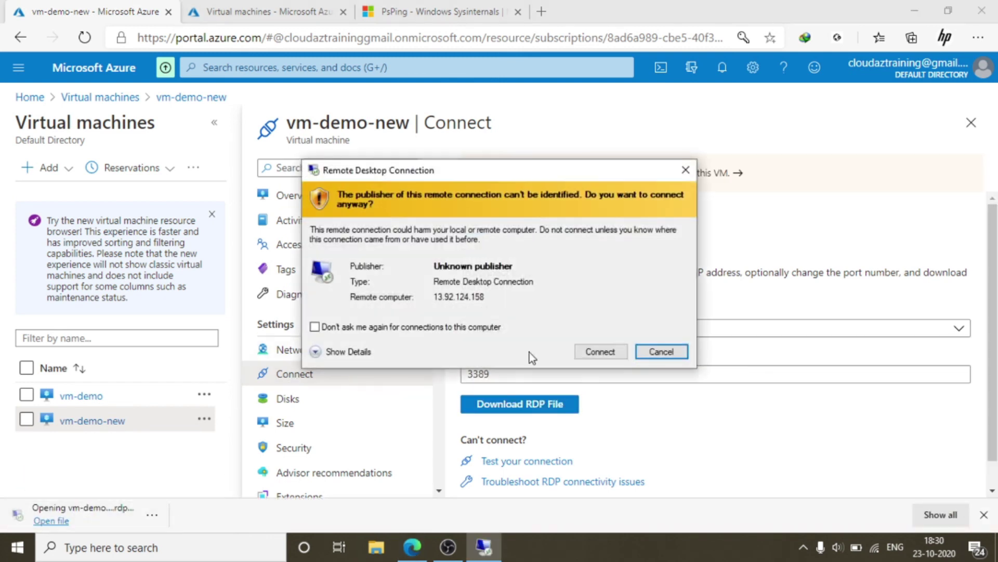
pyautogui.click(595, 351)
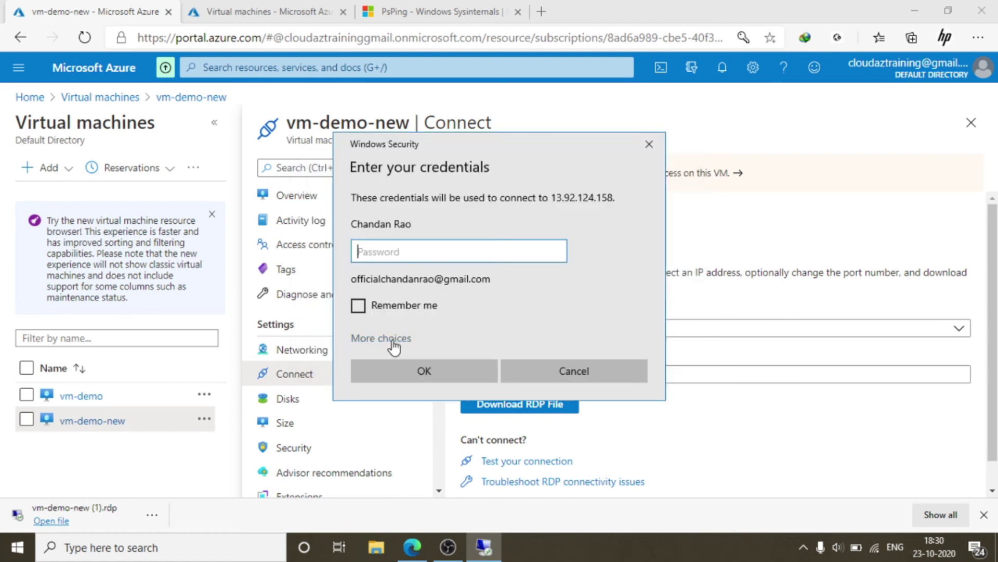
# Sign in with a different account as sysadmin using the new password
pyautogui.click(382, 338)
pyautogui.click(407, 415)
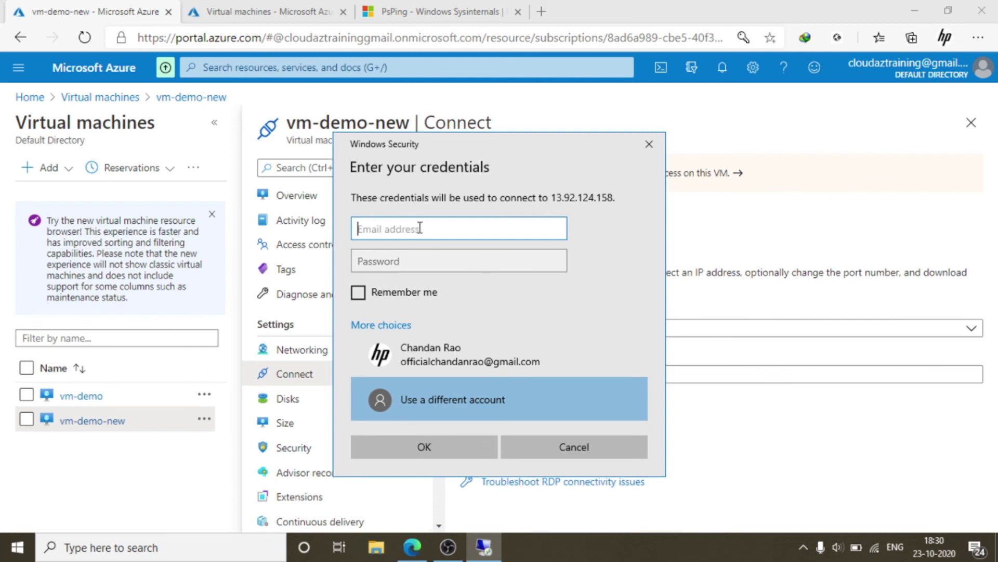
pyautogui.write('sysadmin')
pyautogui.click(398, 255)
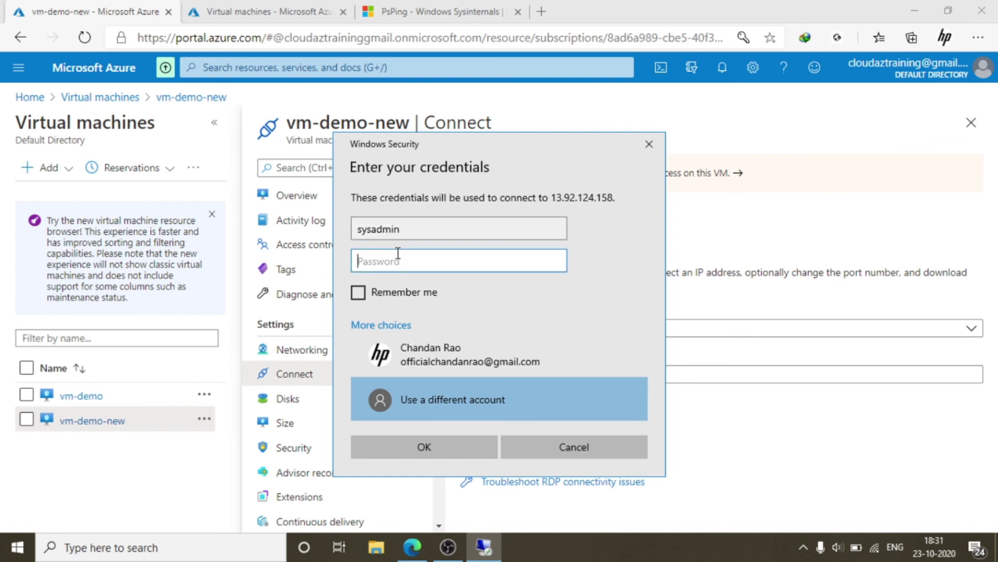
pyautogui.write('••••••••••••')
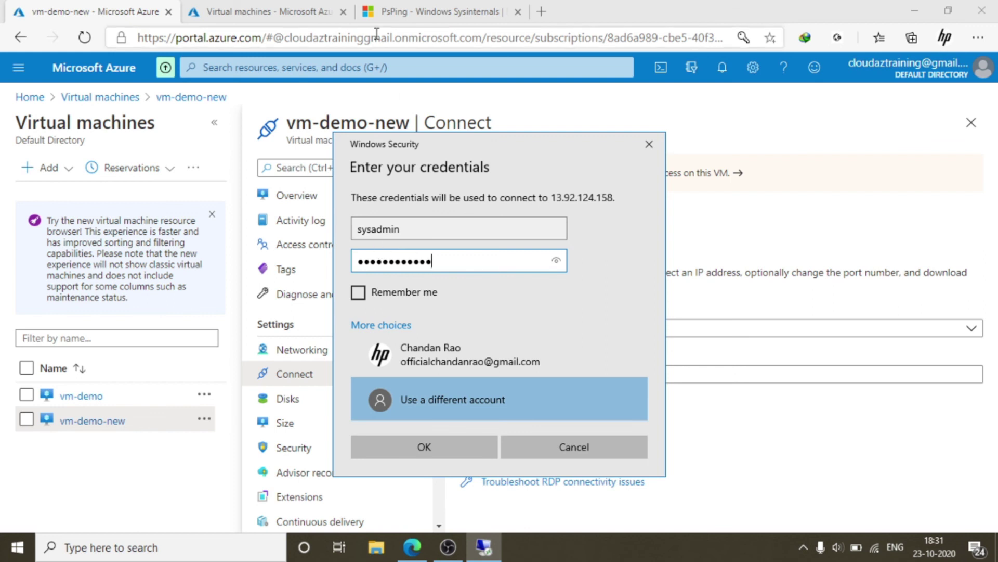
pyautogui.click(424, 449)
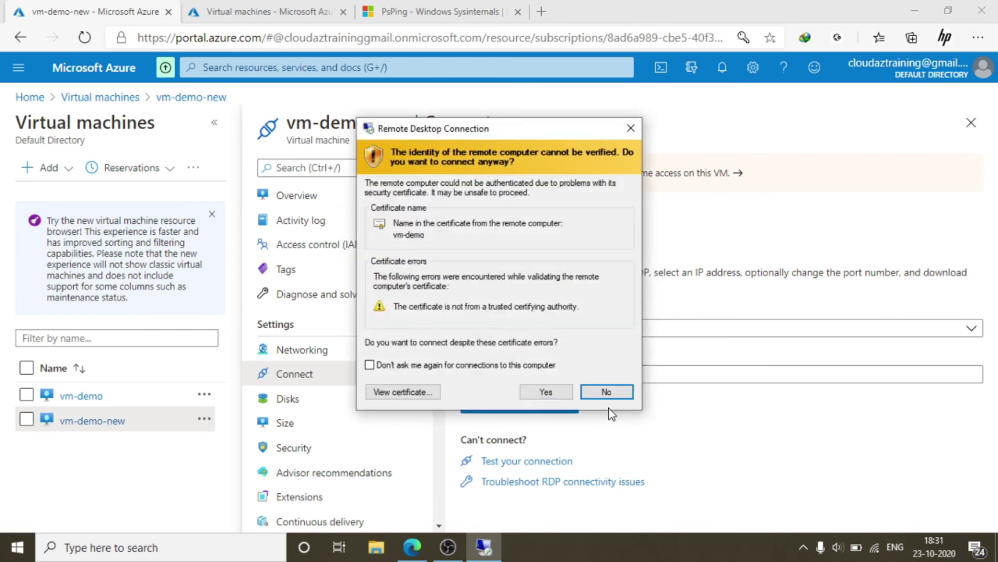
# Accept the certificate warning, cancel the Shutdown Event Tracker, and return the session to full screen
pyautogui.click(542, 391)
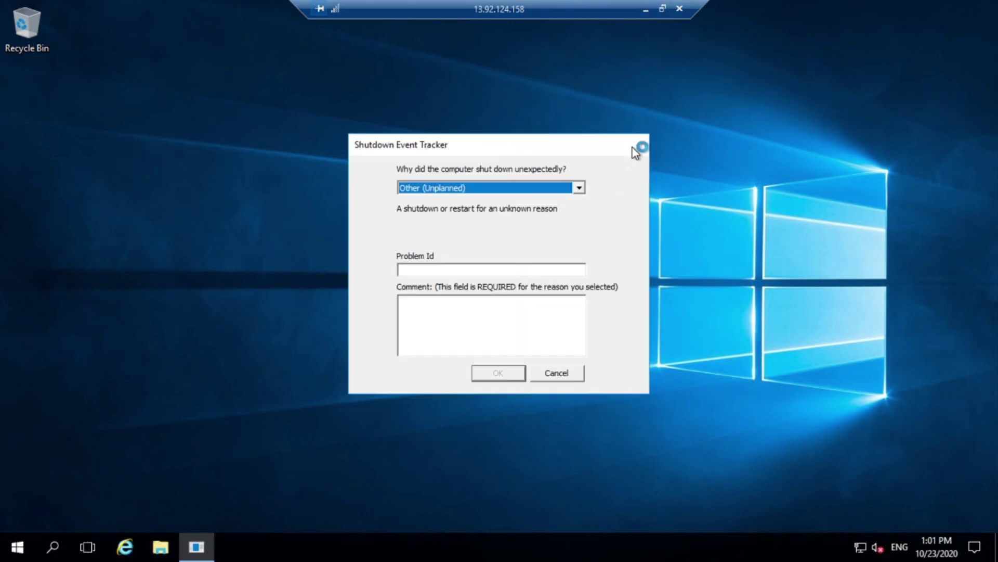
pyautogui.click(566, 373)
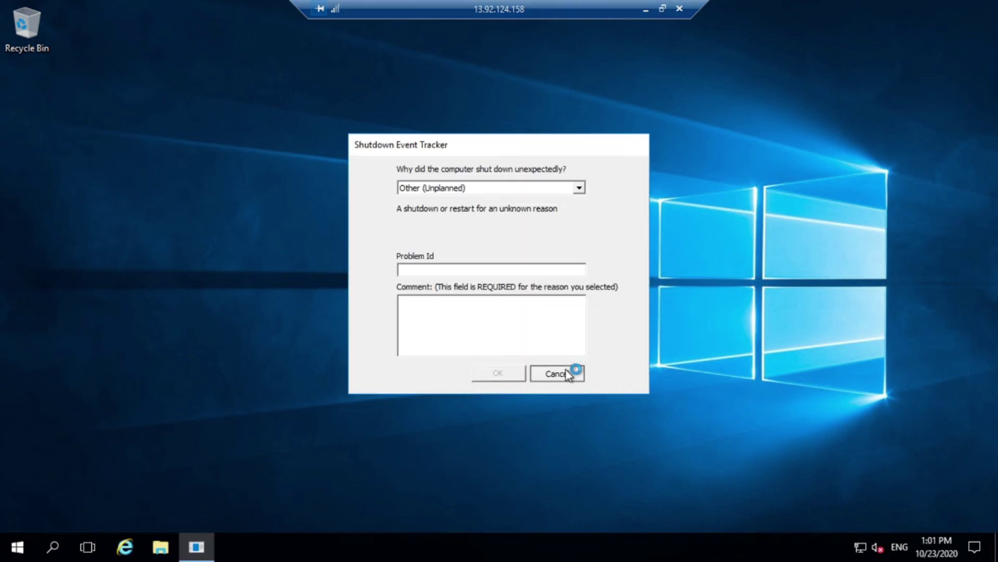
pyautogui.click(660, 8)
pyautogui.click(529, 12)
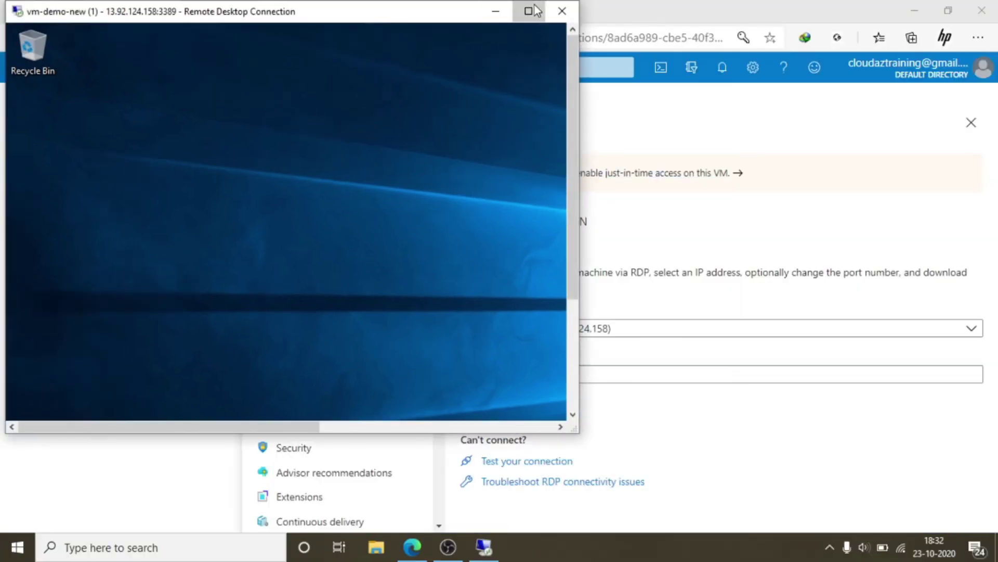